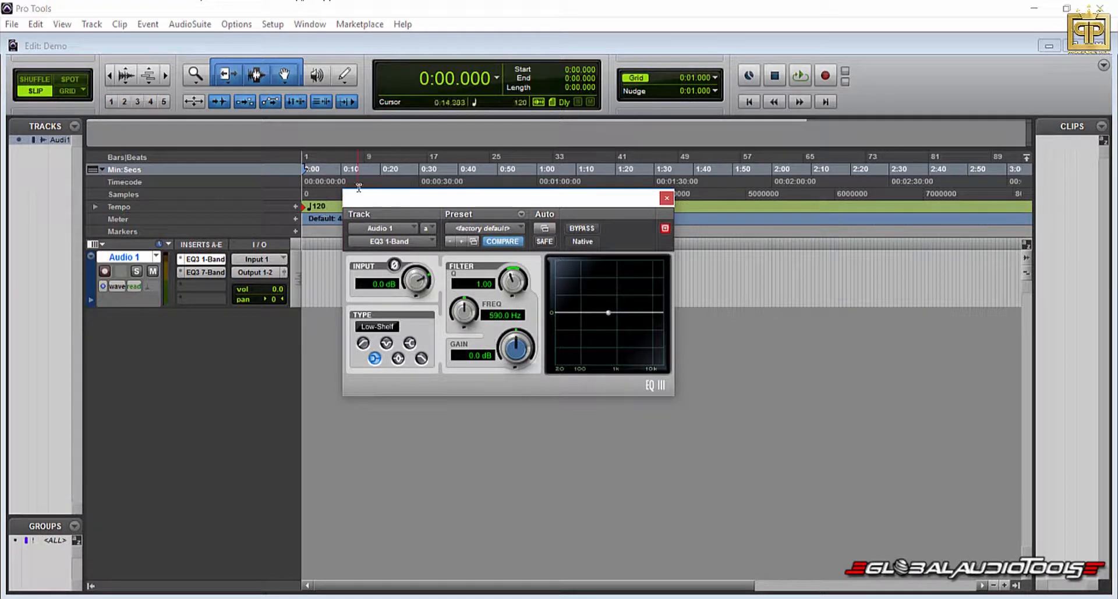
Try the High-Pass and Notch types in the 1-band EQ, ending with High-Shelf and a gain of 6.4 dB.
{"action": "left_click_drag", "start_coordinate": [420, 198], "coordinate": [382, 247]}
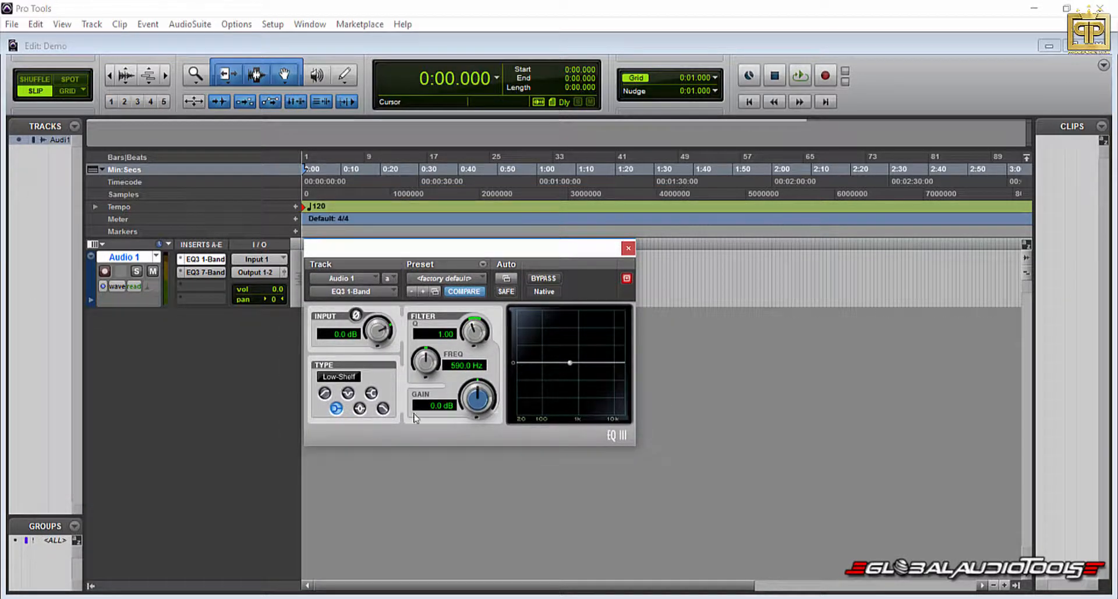
{"action": "left_click", "coordinate": [324, 393]}
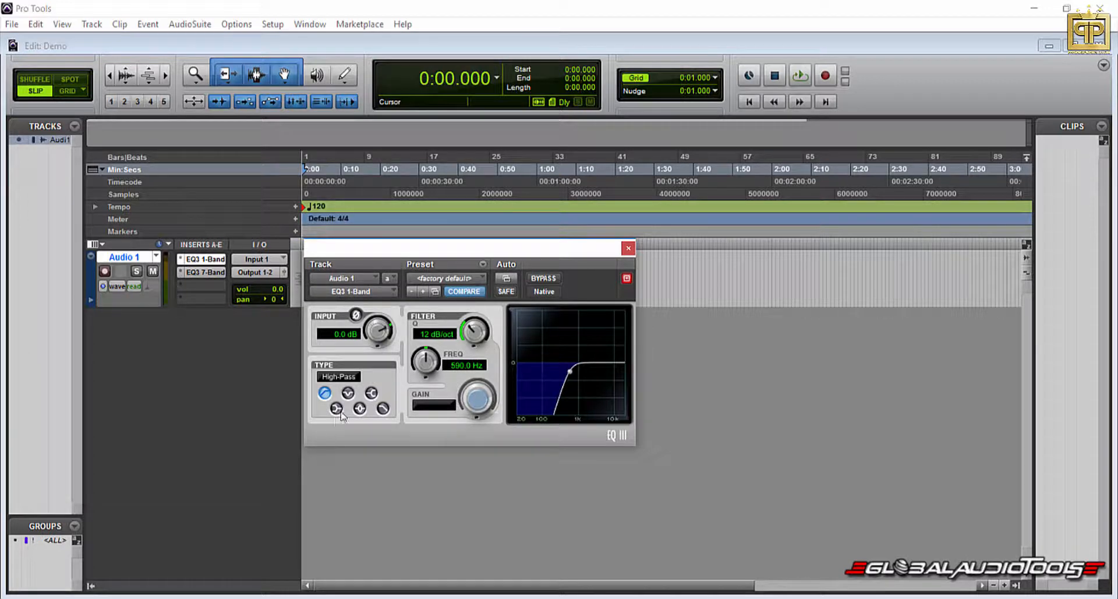
{"action": "left_click", "coordinate": [348, 393]}
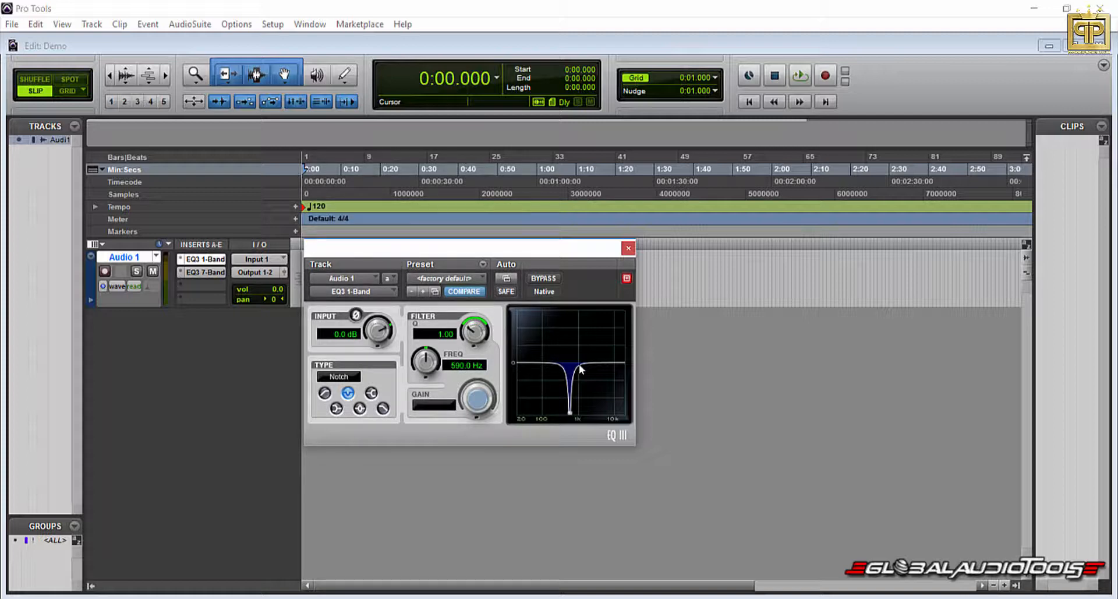
{"action": "left_click", "coordinate": [371, 392]}
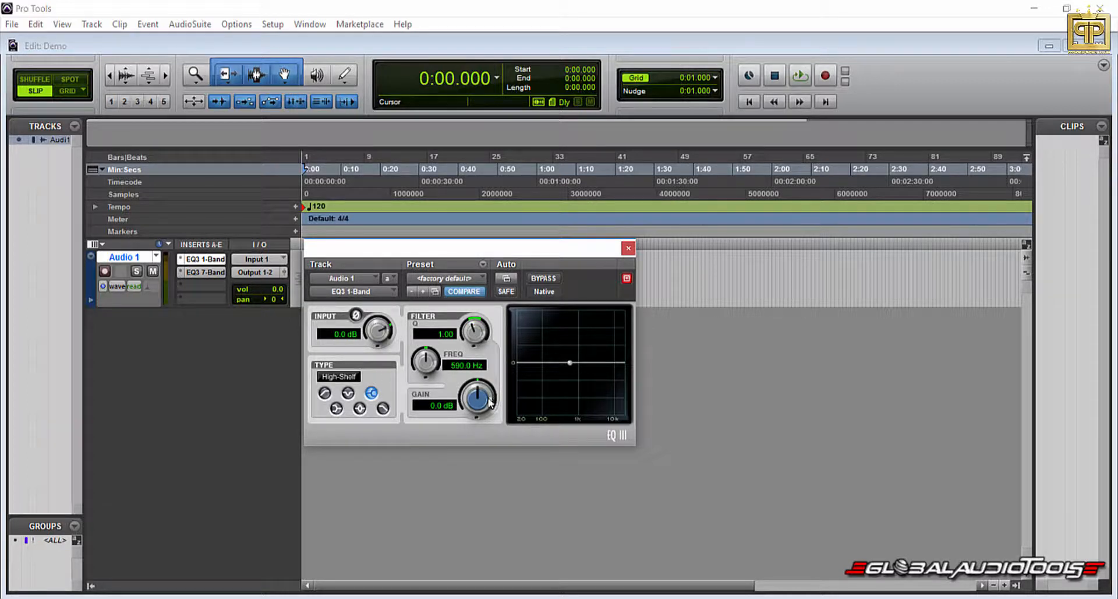
{"action": "left_click_drag", "start_coordinate": [490, 401], "coordinate": [487, 354]}
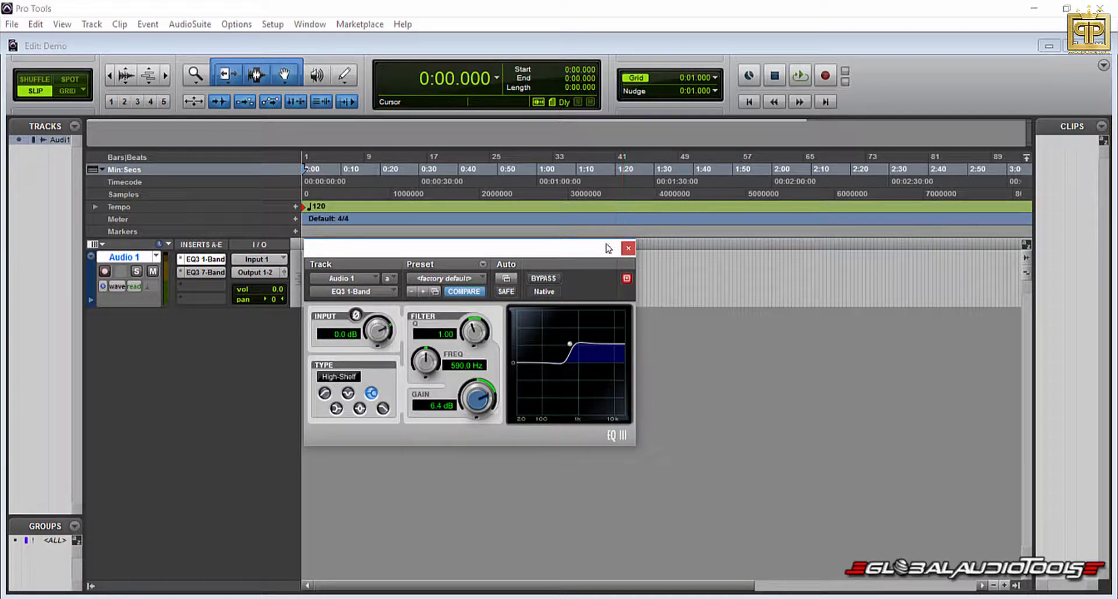
Try the Low-Shelf and Peak types in the 1-band EQ, lower the Peak gain, and finish on Low-Pass.
{"action": "left_click", "coordinate": [336, 408]}
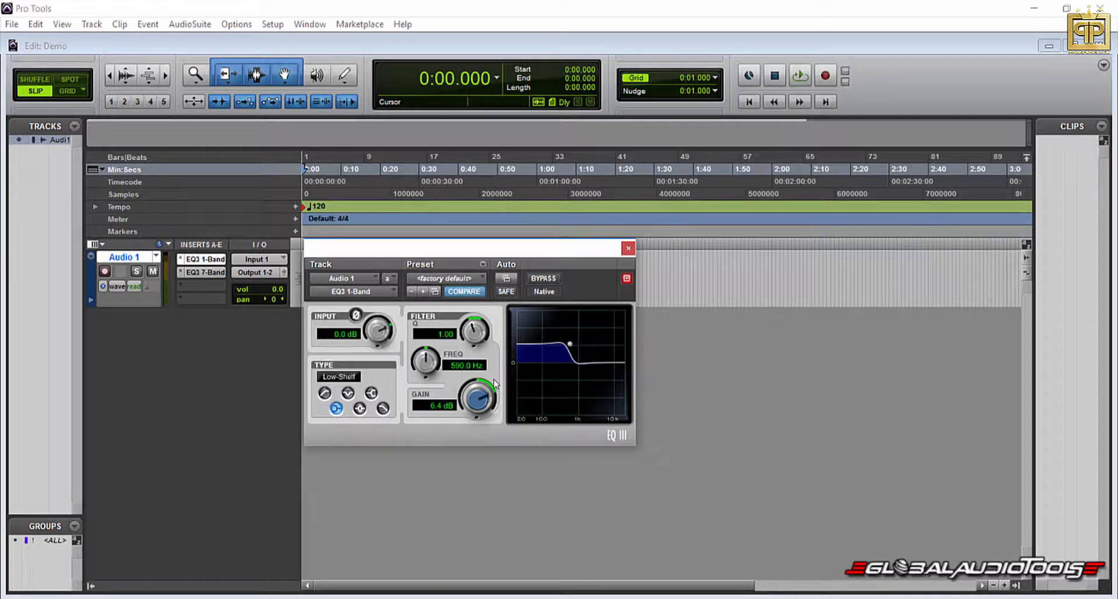
{"action": "left_click", "coordinate": [357, 409]}
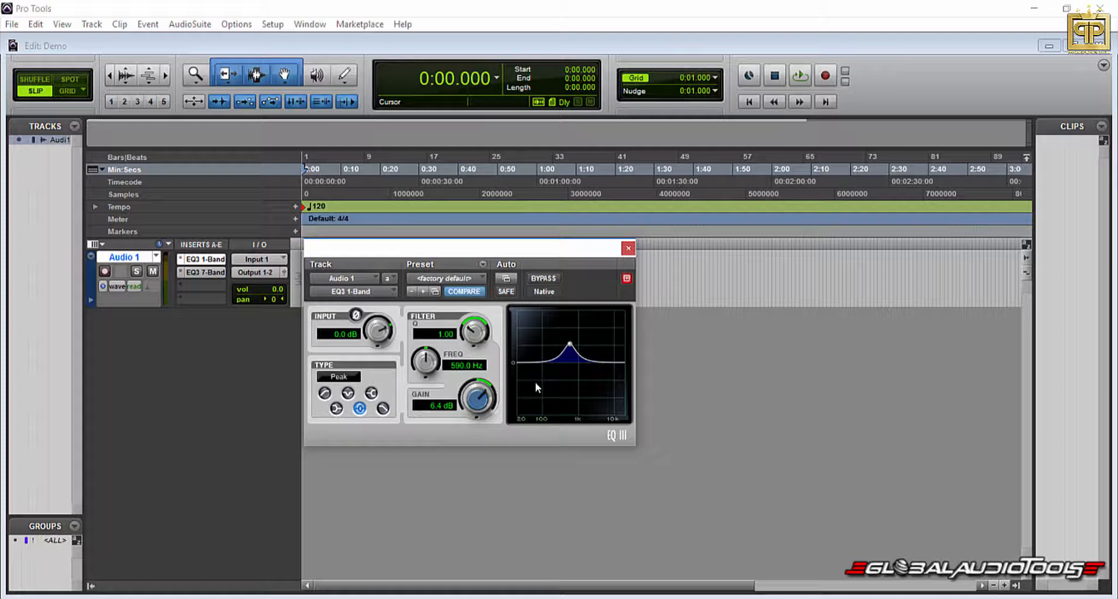
{"action": "left_click_drag", "start_coordinate": [478, 399], "coordinate": [449, 429]}
{"action": "left_click", "coordinate": [383, 408]}
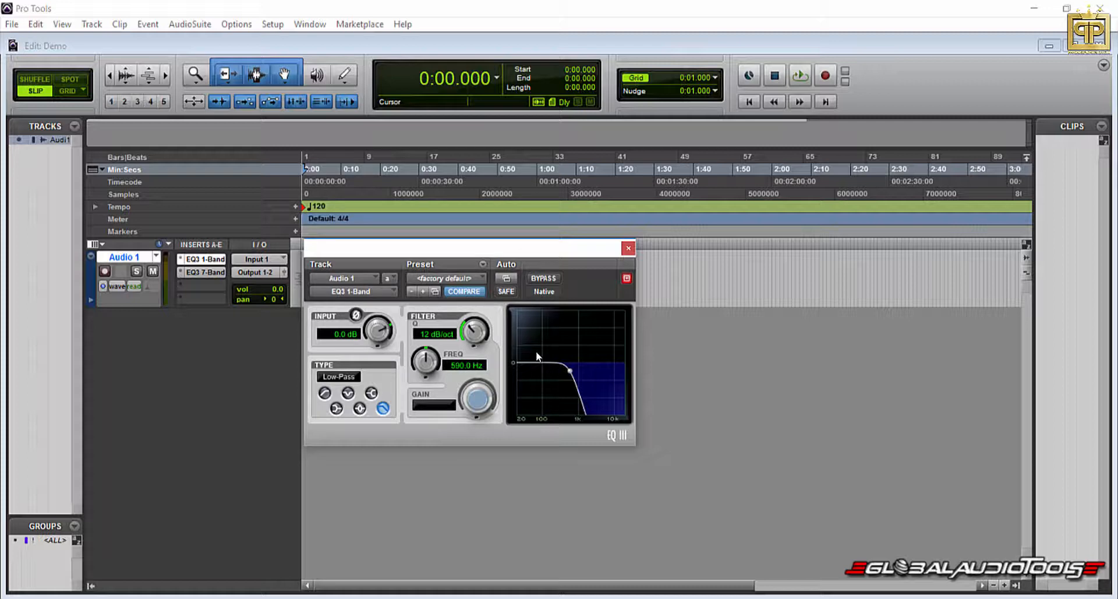
Compare the High-Pass and Low-Pass curves by alternating between the two filter types, ending on Low-Pass.
{"action": "left_click", "coordinate": [324, 393]}
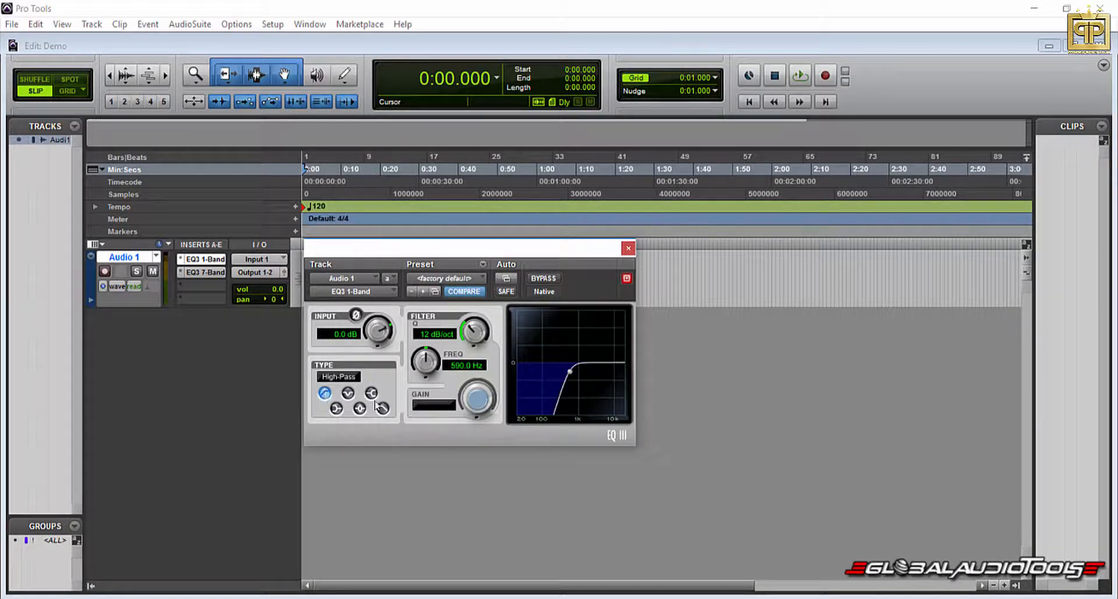
{"action": "left_click", "coordinate": [383, 409]}
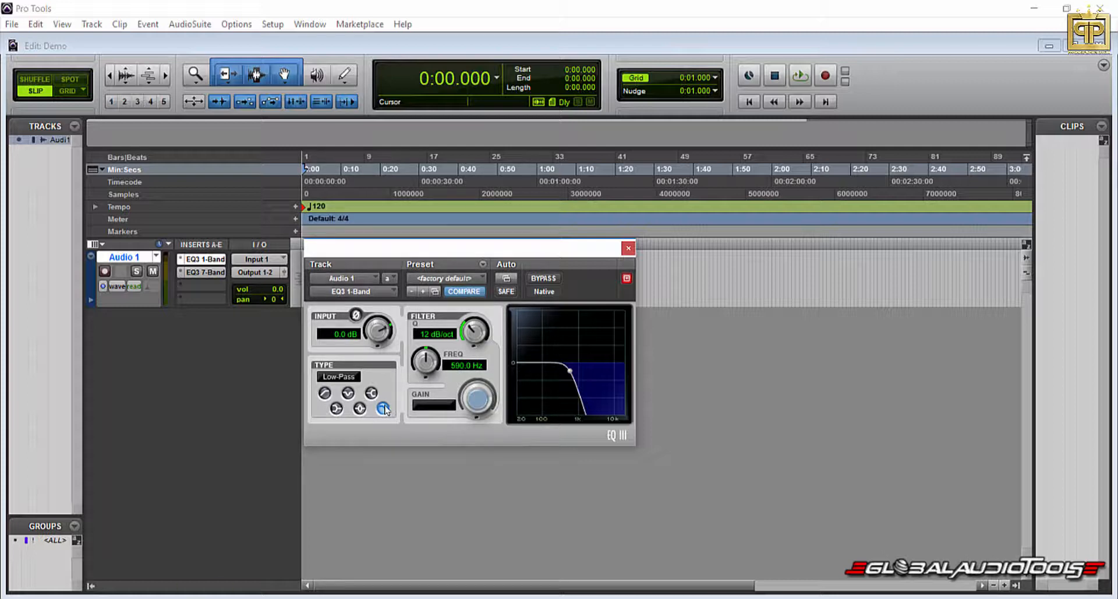
{"action": "left_click", "coordinate": [325, 393]}
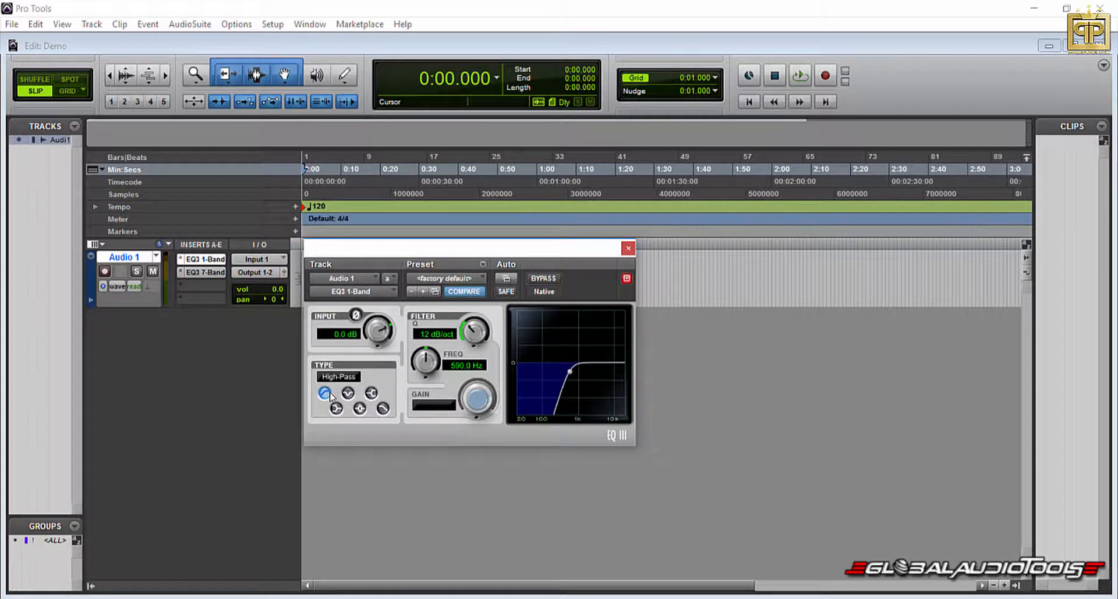
{"action": "left_click", "coordinate": [383, 408]}
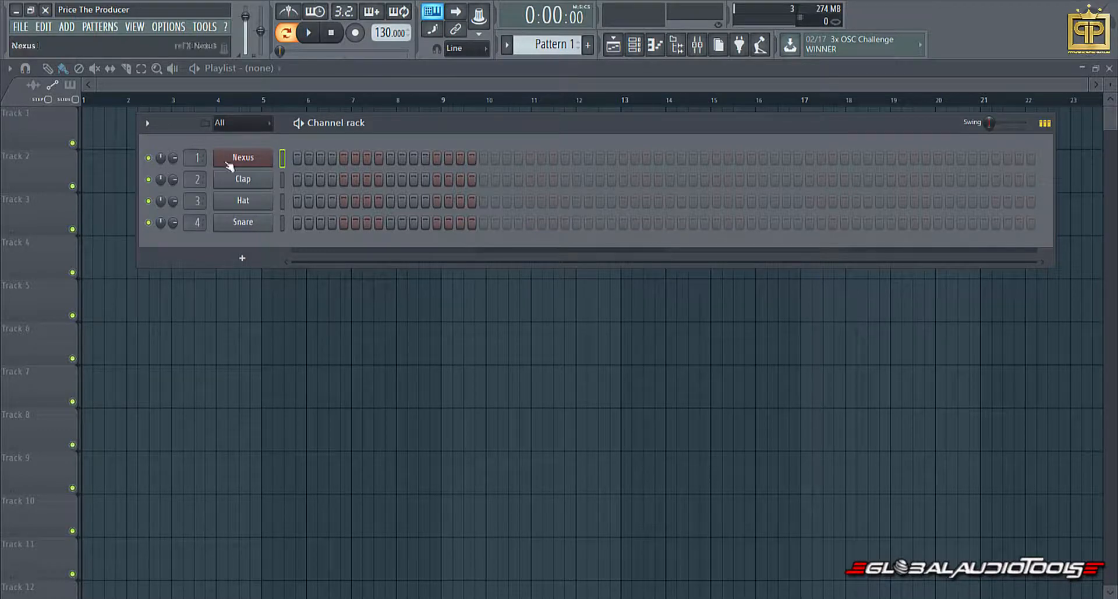
In FL Studio, view the Nexus instrument, audition a note, and check the mixer's Insert 1 track.
{"action": "left_click", "coordinate": [254, 160]}
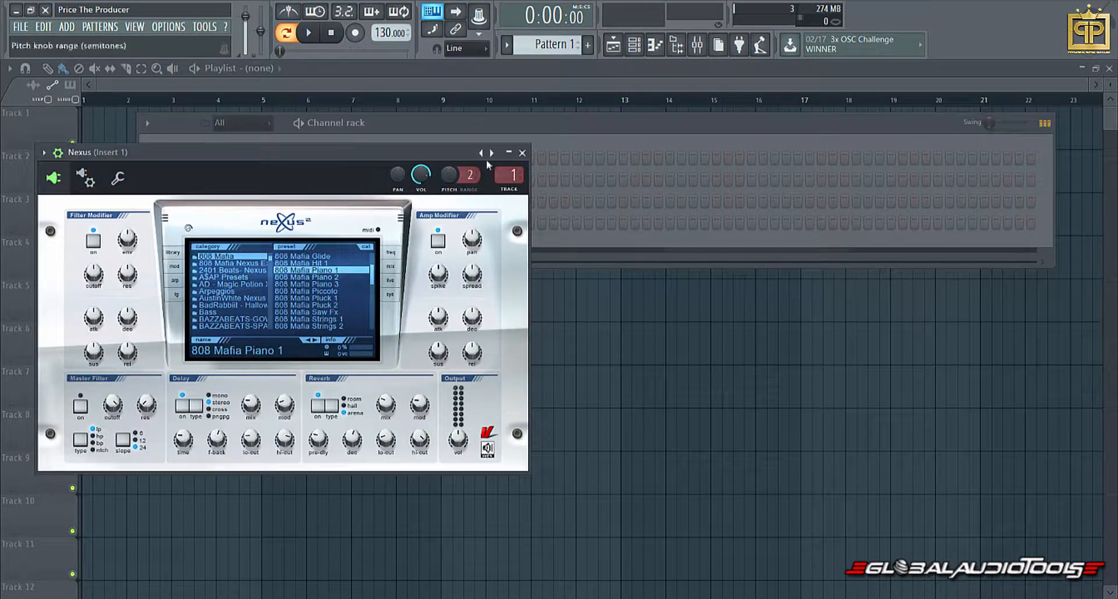
{"action": "left_click", "coordinate": [522, 153]}
{"action": "key", "text": "q"}
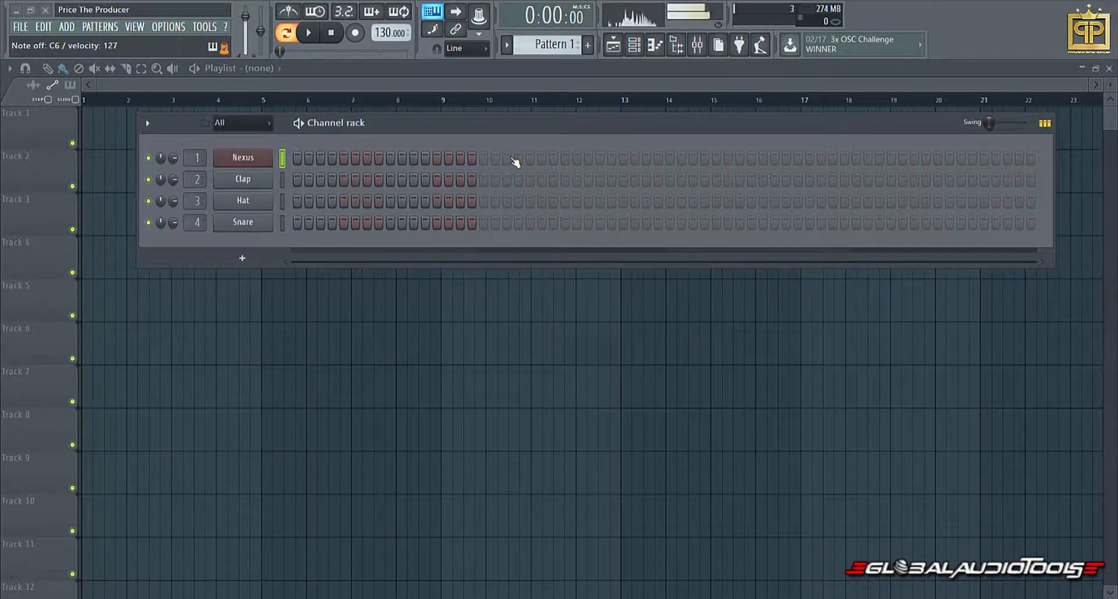
{"action": "left_click", "coordinate": [697, 45]}
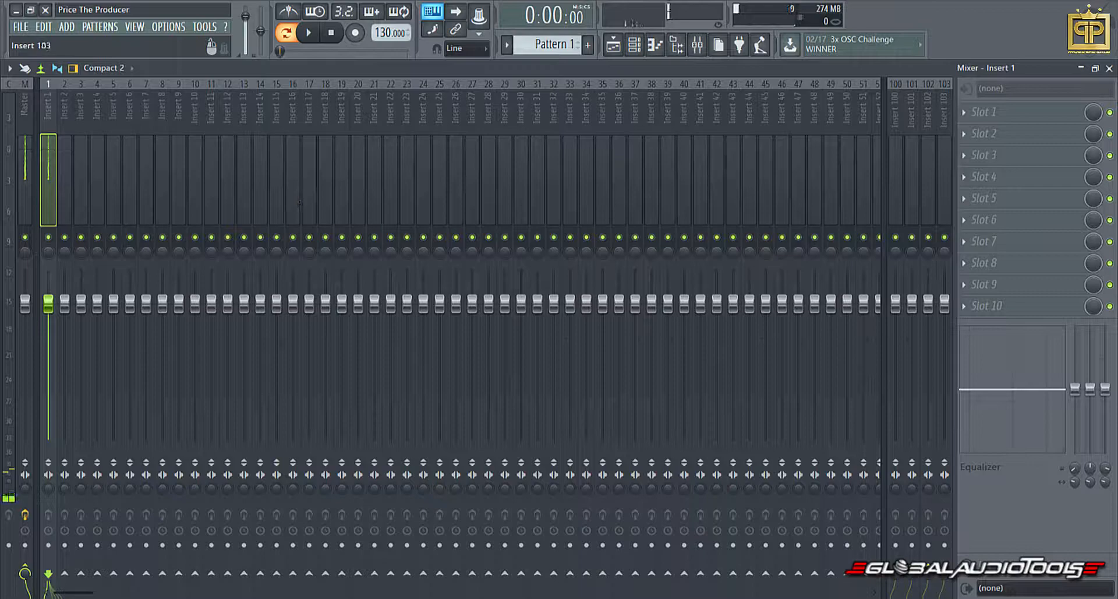
{"action": "left_click", "coordinate": [1109, 68]}
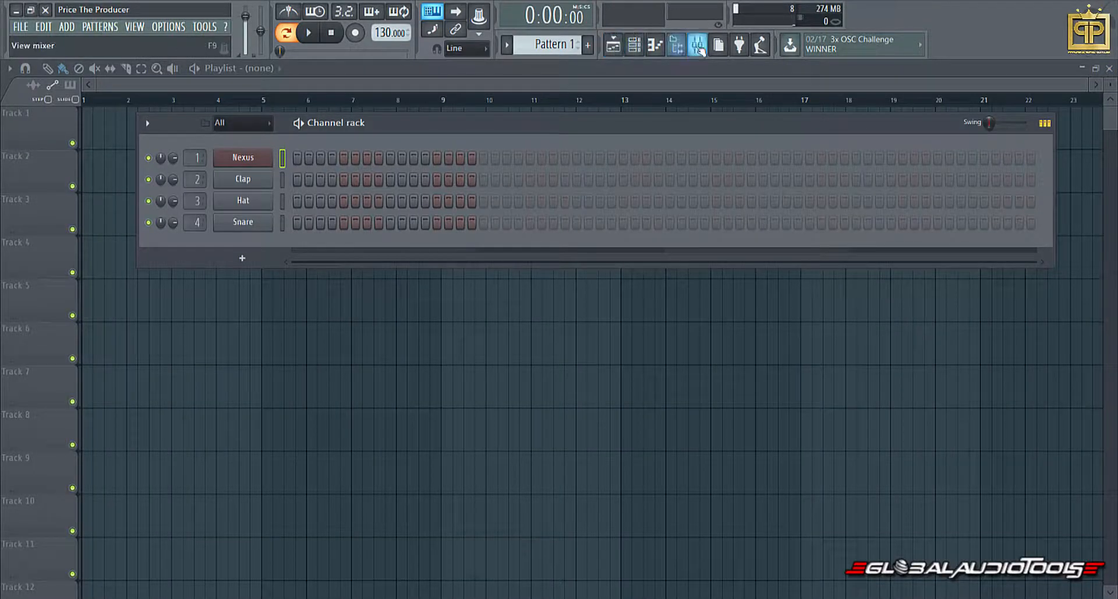
Show the file browser and collapse the Drum Kits folder inside Global Audio Tools.
{"action": "left_click", "coordinate": [676, 45]}
{"action": "scroll", "coordinate": [112, 306], "scroll_direction": "down", "scroll_amount": 7}
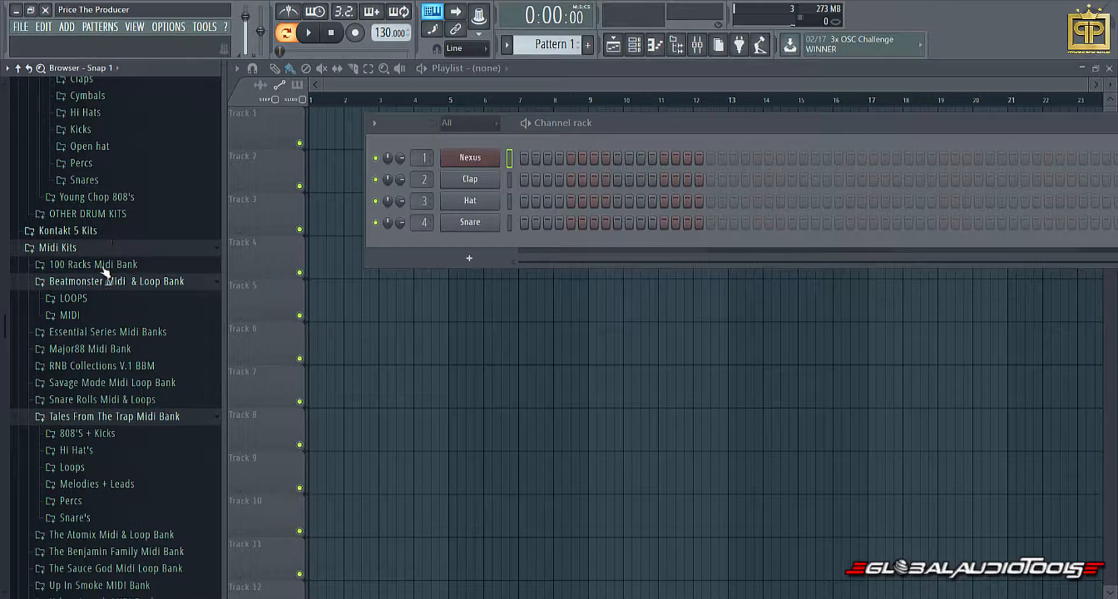
{"action": "left_click", "coordinate": [79, 231]}
{"action": "left_click", "coordinate": [86, 205]}
{"action": "scroll", "coordinate": [87, 204], "scroll_direction": "up", "scroll_amount": 6}
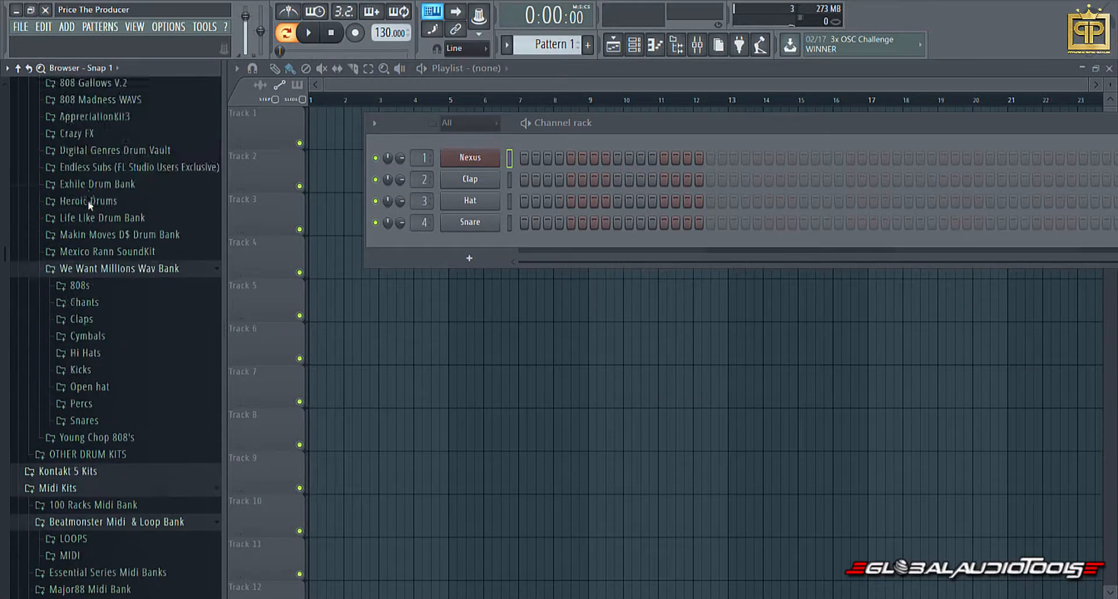
{"action": "left_click", "coordinate": [86, 284]}
{"action": "scroll", "coordinate": [86, 286], "scroll_direction": "up", "scroll_amount": 4}
{"action": "scroll", "coordinate": [87, 286], "scroll_direction": "up", "scroll_amount": 7}
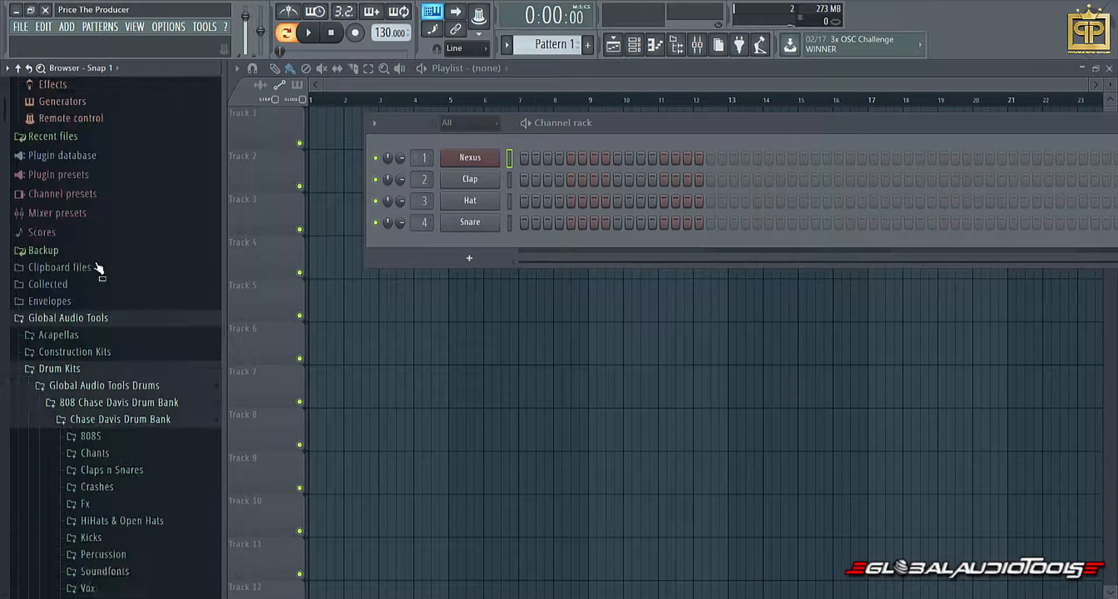
{"action": "left_click", "coordinate": [95, 416]}
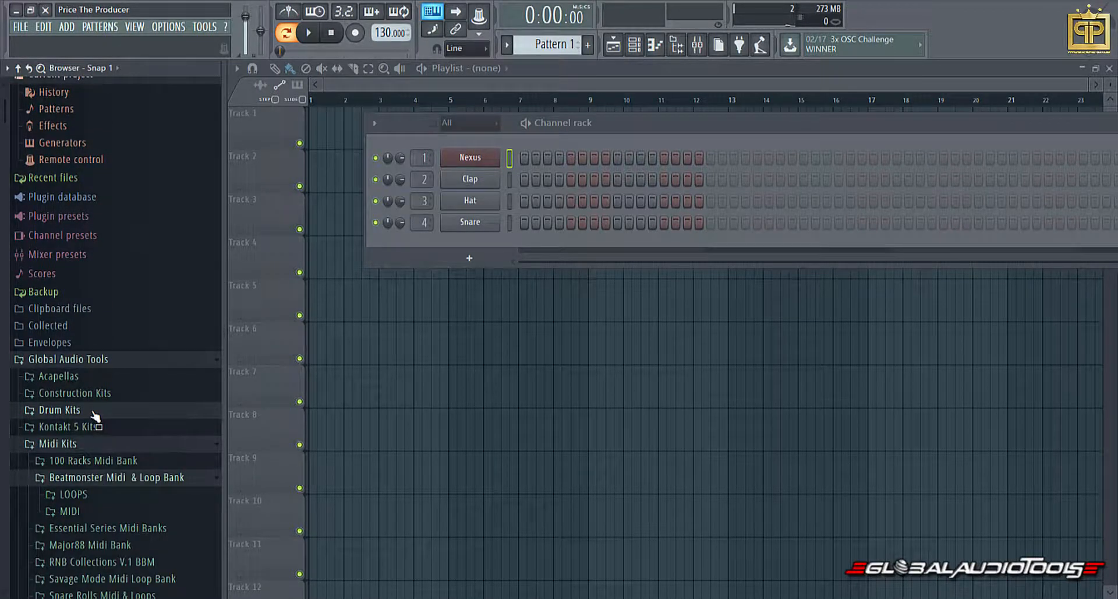
Collapse the Beatmonster Midi & Loop Bank and Tales From The Trap Midi Bank folders under Midi Kits.
{"action": "scroll", "coordinate": [117, 460], "scroll_direction": "down", "scroll_amount": 4}
{"action": "left_click", "coordinate": [104, 437]}
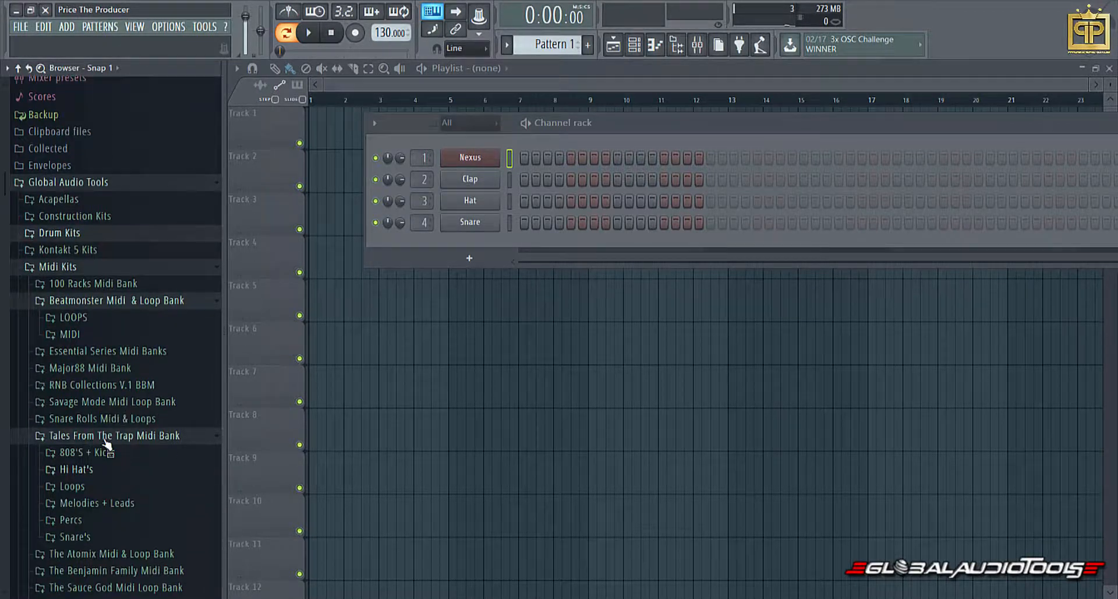
{"action": "left_click", "coordinate": [84, 304]}
{"action": "left_click", "coordinate": [77, 405]}
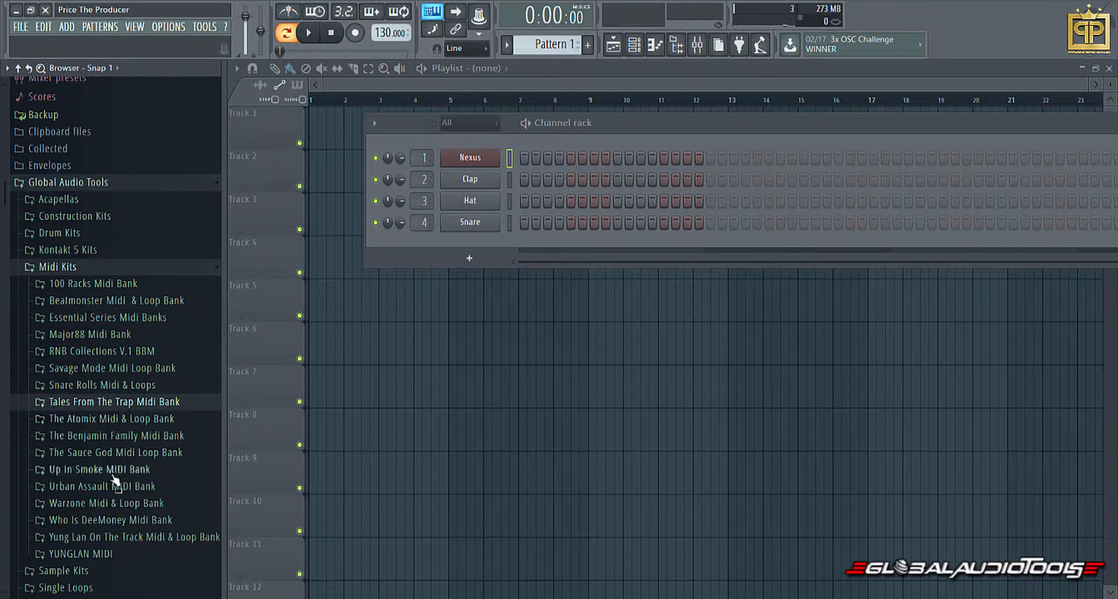
Load the Abandon Ship-A-135BPM MIDI file from the Single Loops folder onto the Nexus channel.
{"action": "scroll", "coordinate": [79, 443], "scroll_direction": "down", "scroll_amount": 4}
{"action": "left_click", "coordinate": [69, 401]}
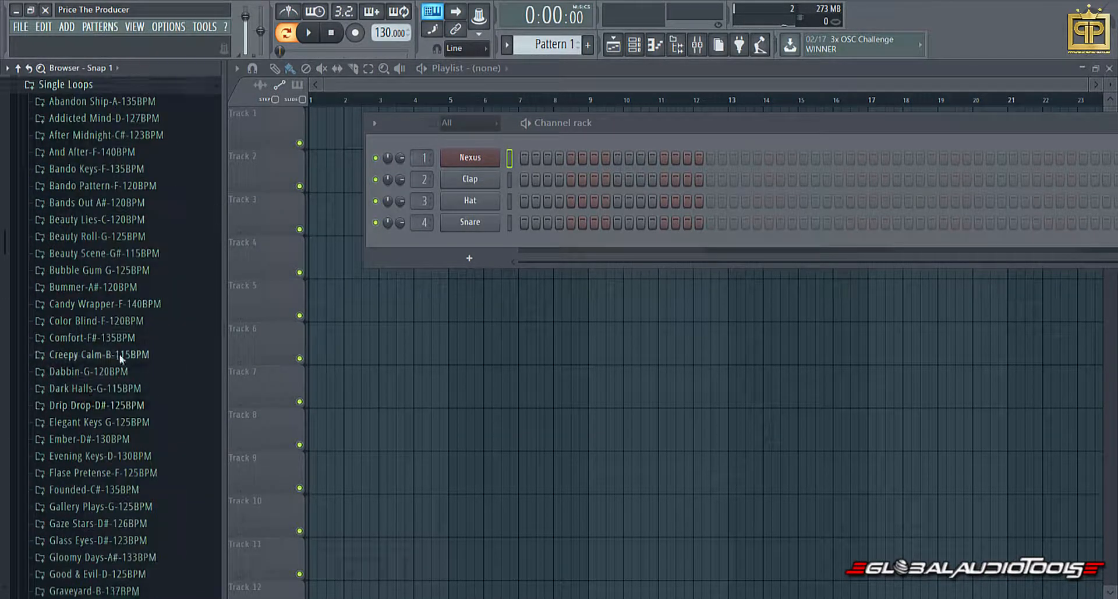
{"action": "scroll", "coordinate": [120, 355], "scroll_direction": "down", "scroll_amount": 2}
{"action": "scroll", "coordinate": [119, 356], "scroll_direction": "up", "scroll_amount": 2}
{"action": "left_click", "coordinate": [108, 102]}
{"action": "left_click_drag", "start_coordinate": [109, 117], "coordinate": [593, 165]}
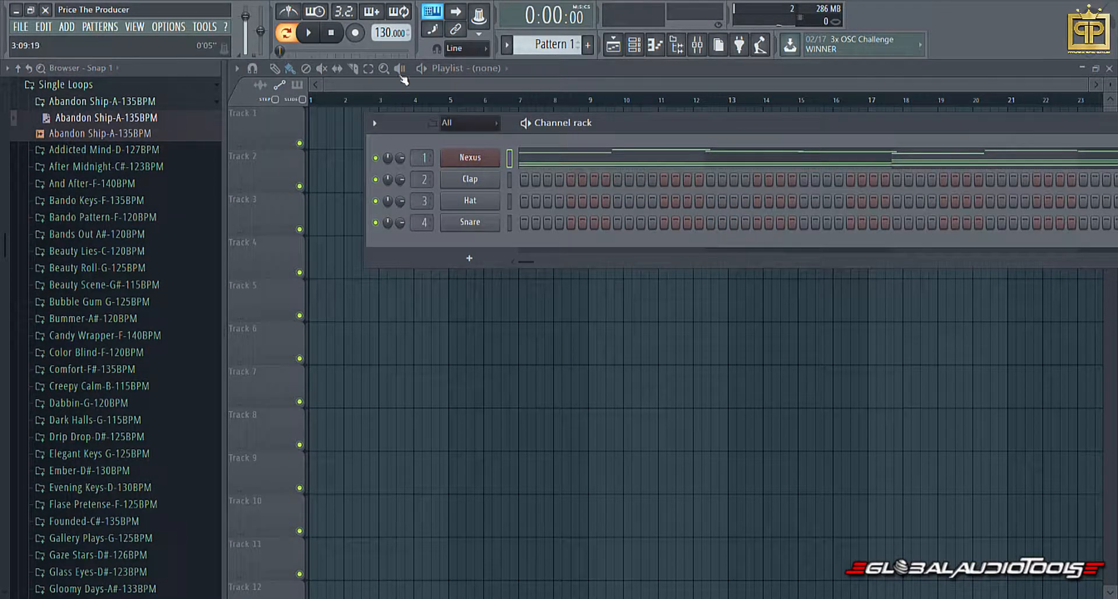
Play Pattern 1 and view the Nexus instrument window while the melody sounds, closing it when done.
{"action": "left_click", "coordinate": [317, 36]}
{"action": "left_click", "coordinate": [460, 158]}
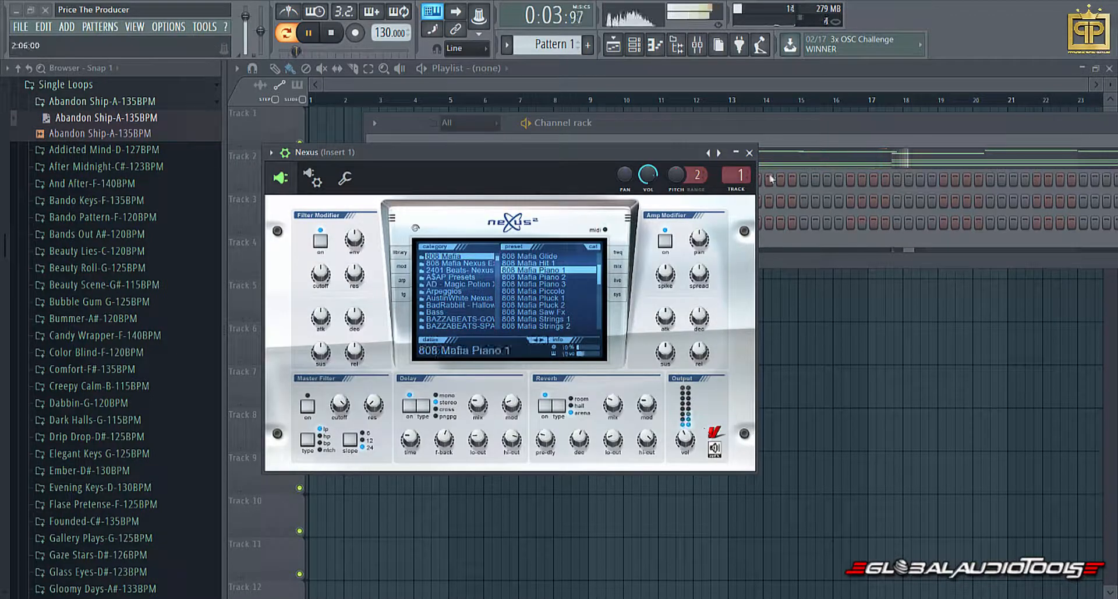
{"action": "left_click", "coordinate": [750, 153]}
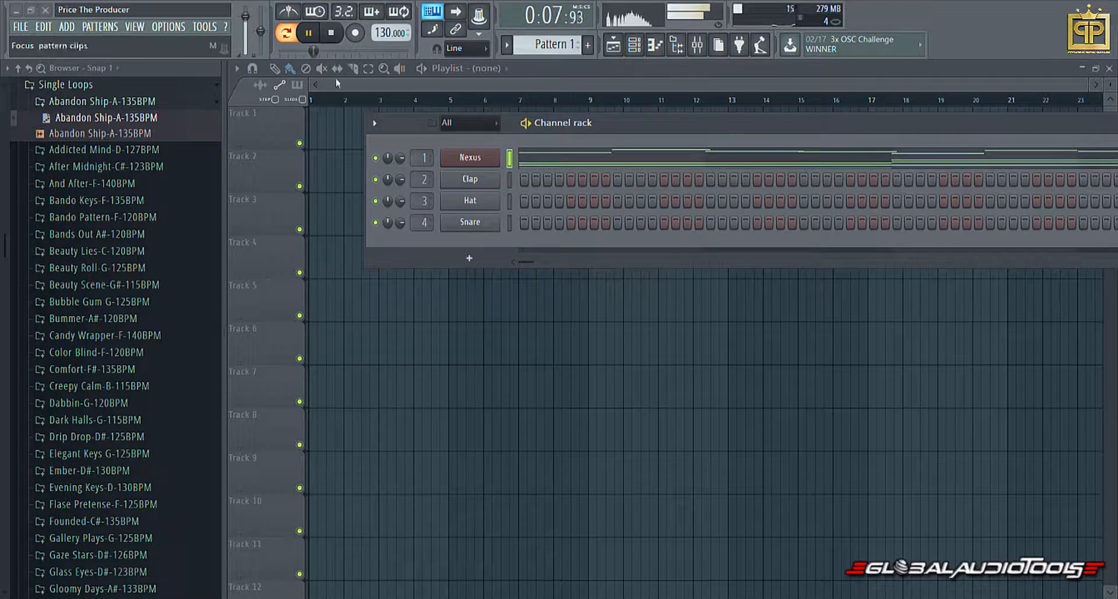
Collapse the Abandon Ship-A-135BPM folder, hide the file browser, and stop playback.
{"action": "left_click", "coordinate": [150, 102]}
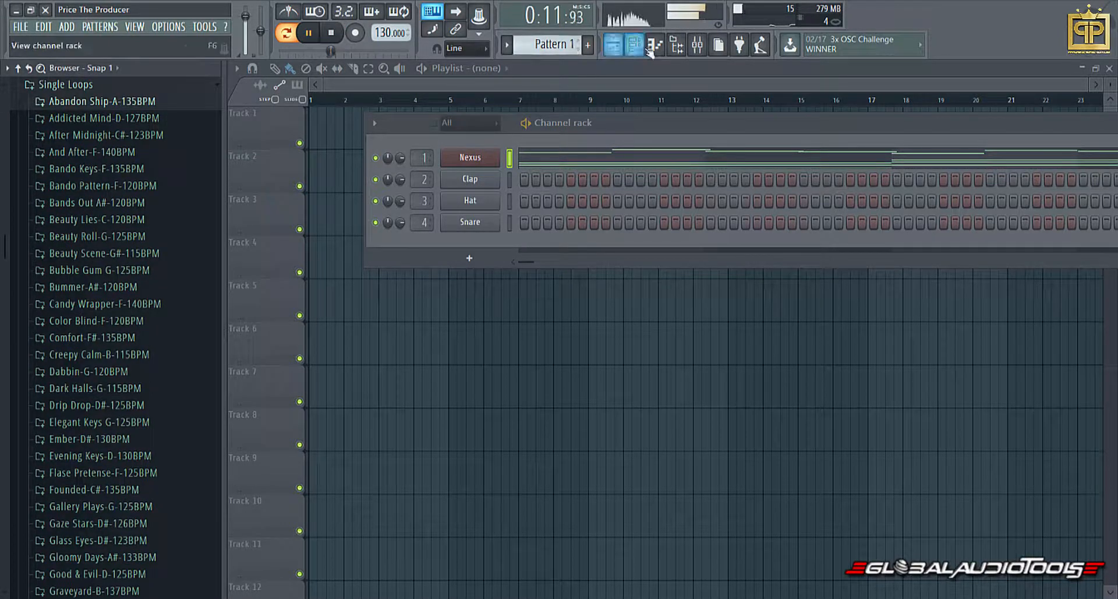
{"action": "left_click", "coordinate": [677, 45]}
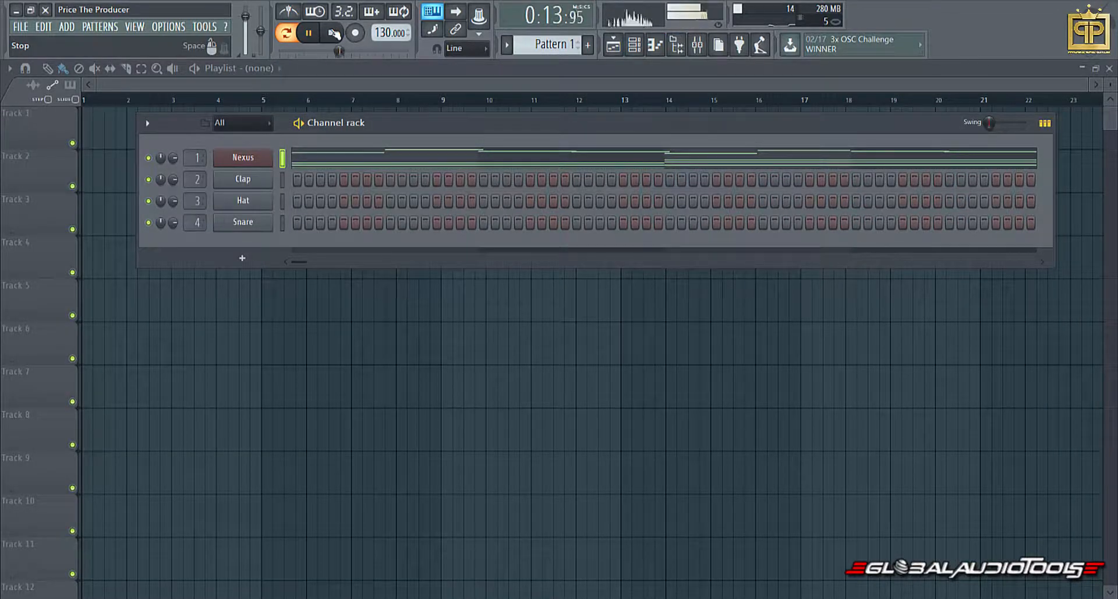
{"action": "left_click", "coordinate": [333, 34]}
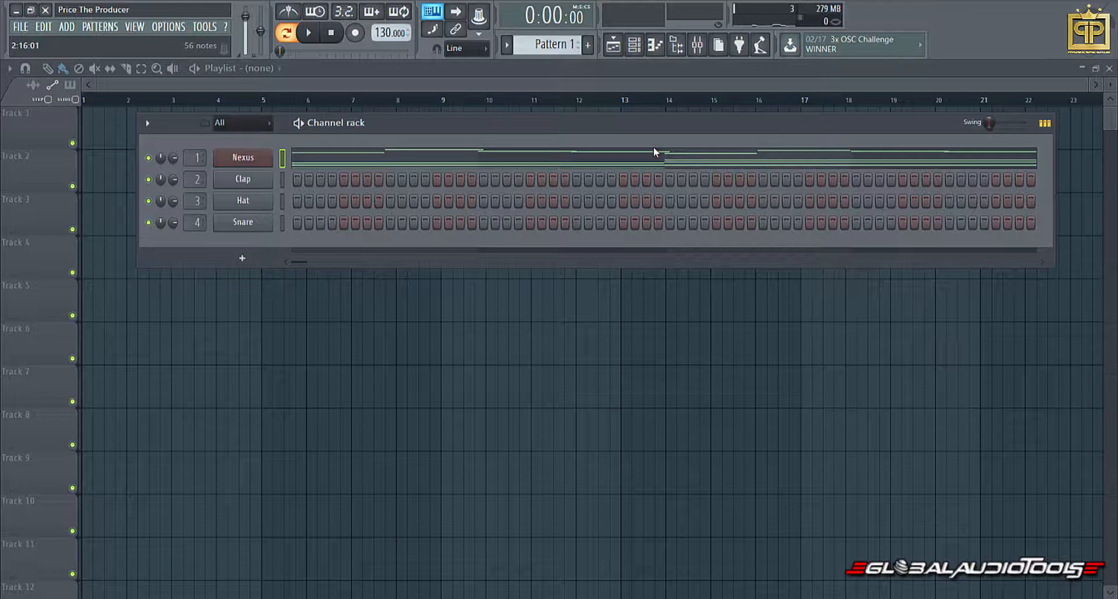
Add Fruity Parametric EQ 2 to effect slot 1 of mixer Insert 1 and move its window to the mixer's upper area.
{"action": "left_click", "coordinate": [697, 45]}
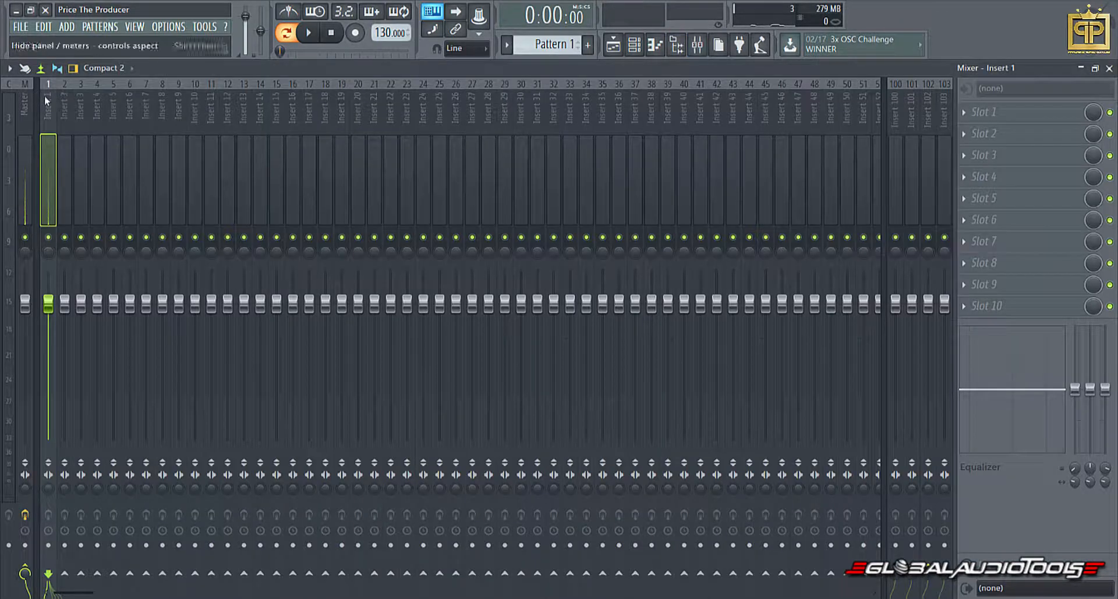
{"action": "left_click", "coordinate": [970, 114]}
{"action": "left_click", "coordinate": [724, 330]}
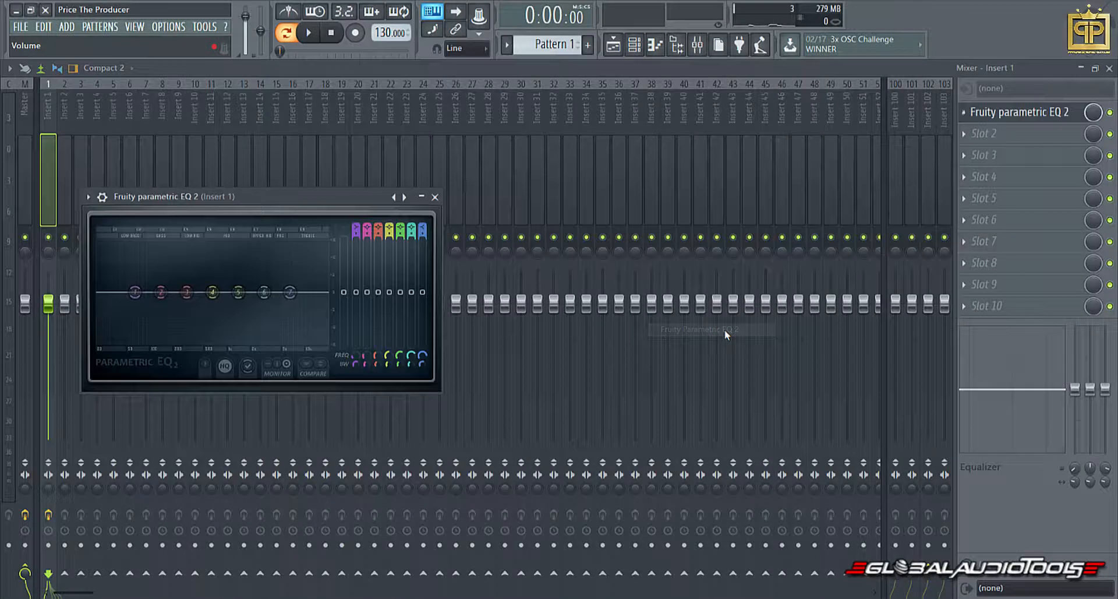
{"action": "left_click_drag", "start_coordinate": [250, 195], "coordinate": [435, 120]}
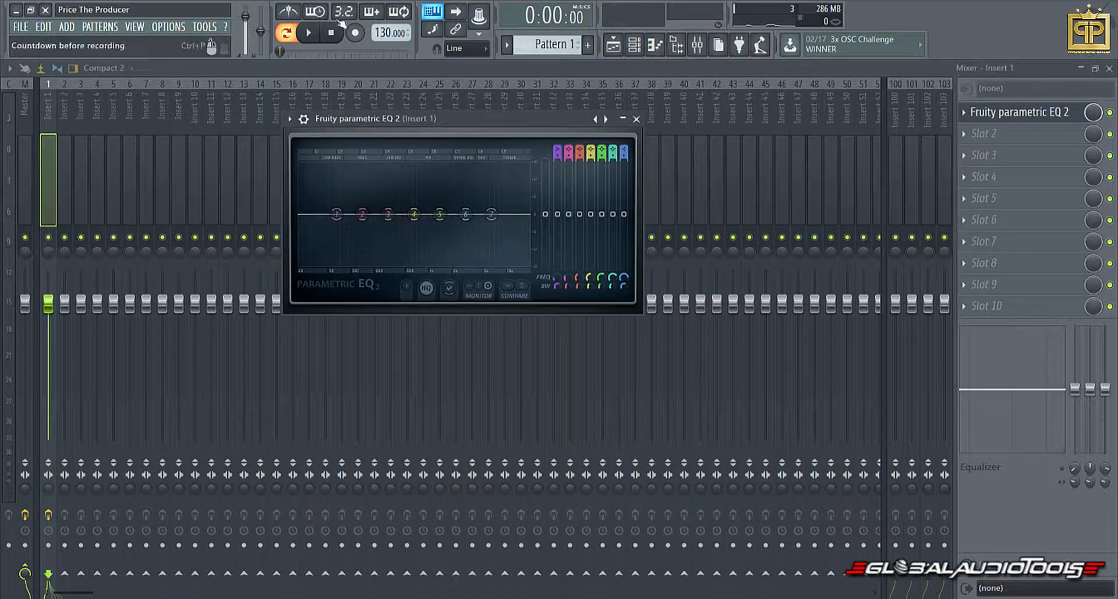
Play the pattern to examine the melody's frequency spectrum in Fruity Parametric EQ 2, shifting the EQ window slightly lower.
{"action": "left_click", "coordinate": [314, 33]}
{"action": "key", "text": "space"}
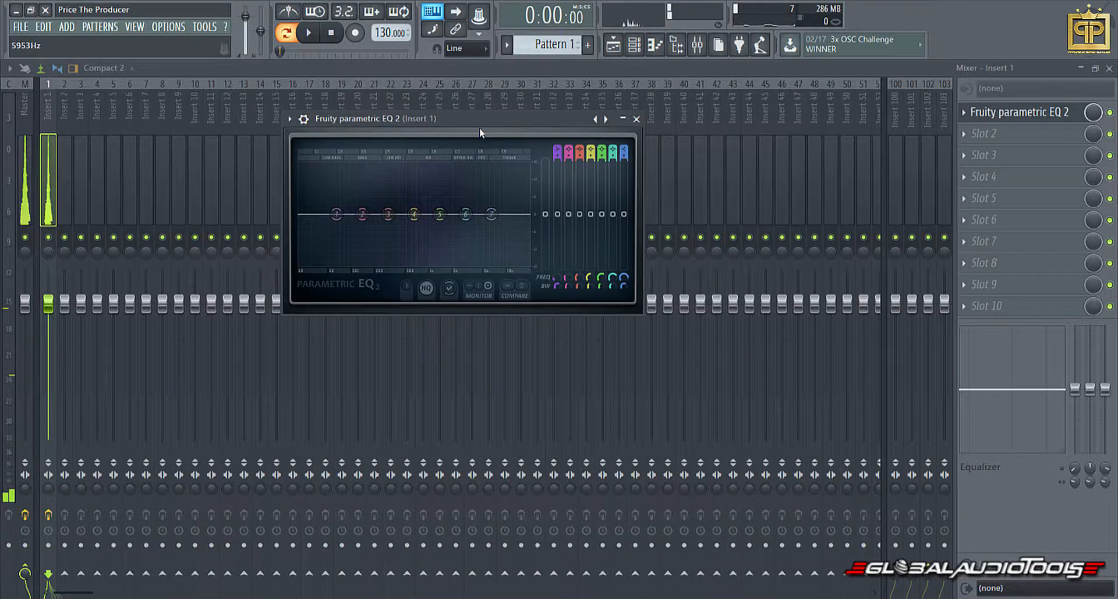
{"action": "left_click_drag", "start_coordinate": [480, 125], "coordinate": [485, 152]}
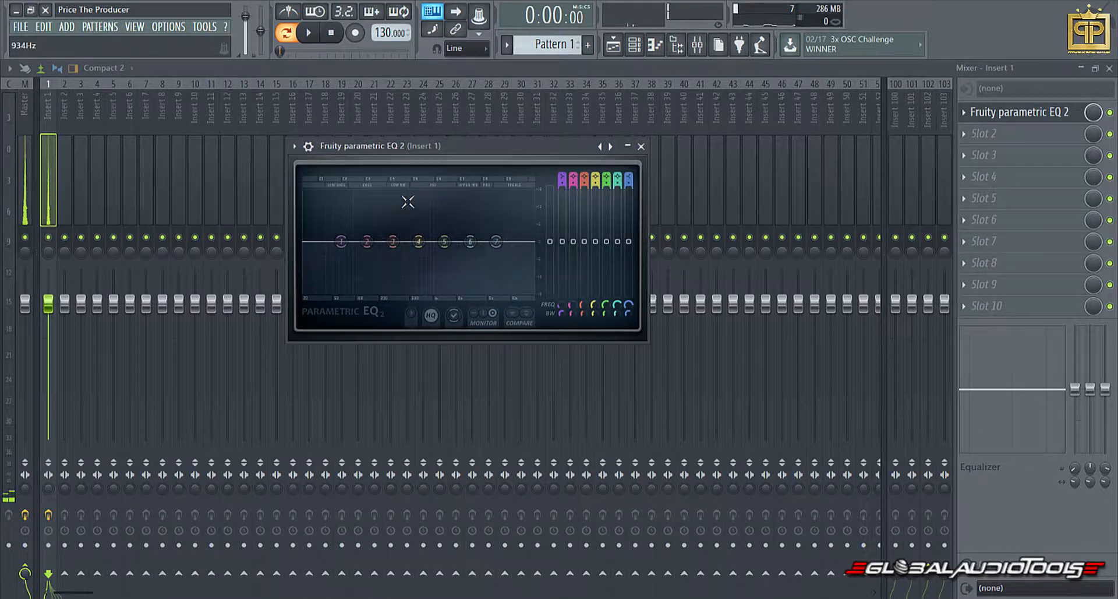
{"action": "left_click", "coordinate": [313, 34]}
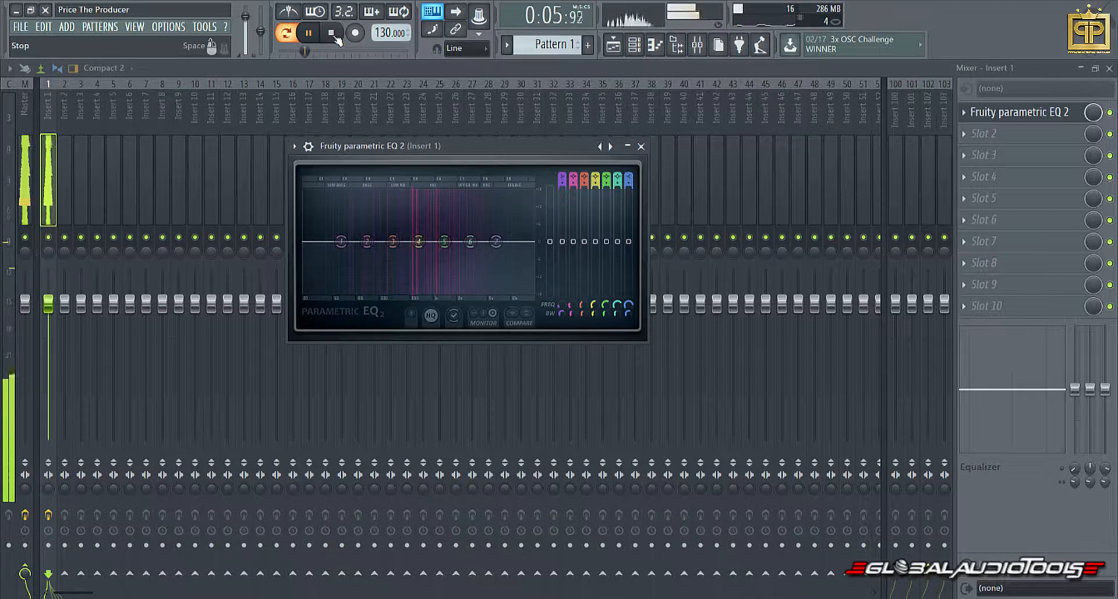
Switch from the mixer to the file browser's After Midnight-C#-123BPM folder and move the EQ window below the channel rack.
{"action": "left_click", "coordinate": [333, 35]}
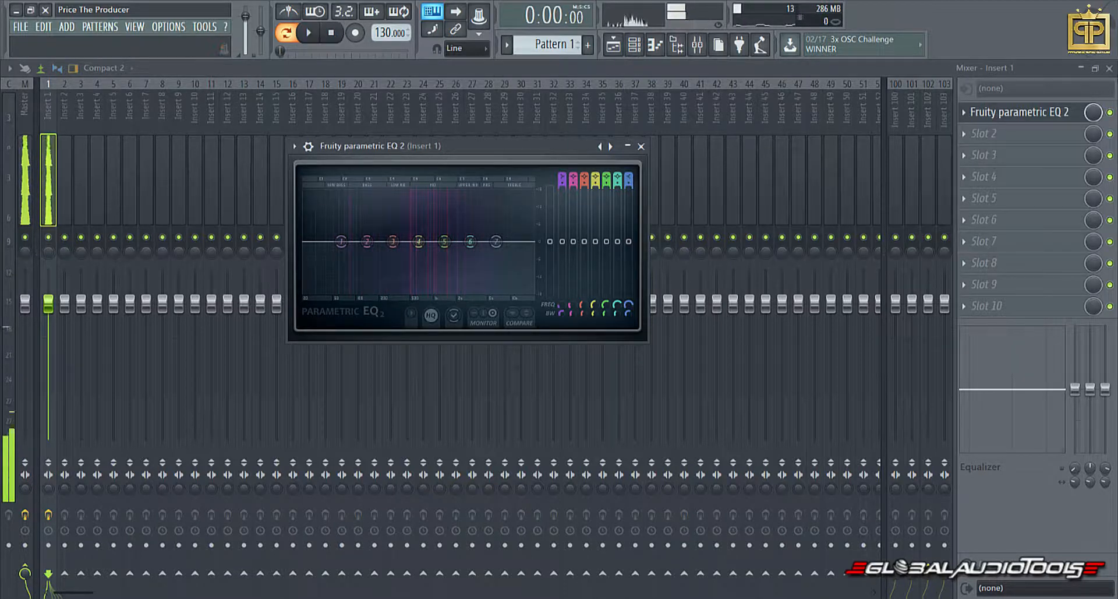
{"action": "left_click", "coordinate": [1111, 68]}
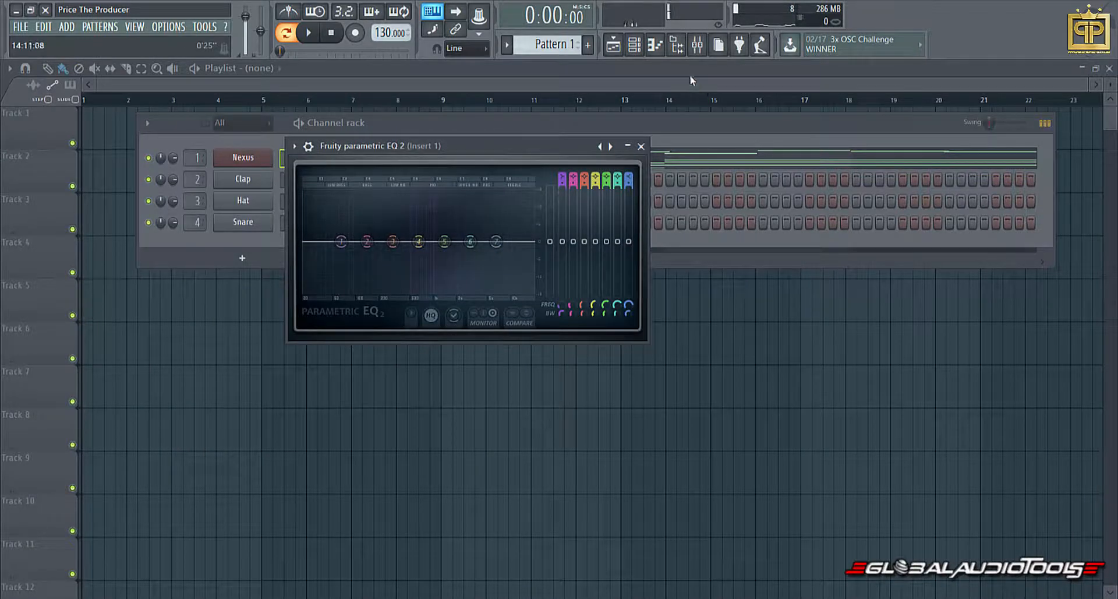
{"action": "left_click", "coordinate": [676, 44]}
{"action": "left_click", "coordinate": [107, 136]}
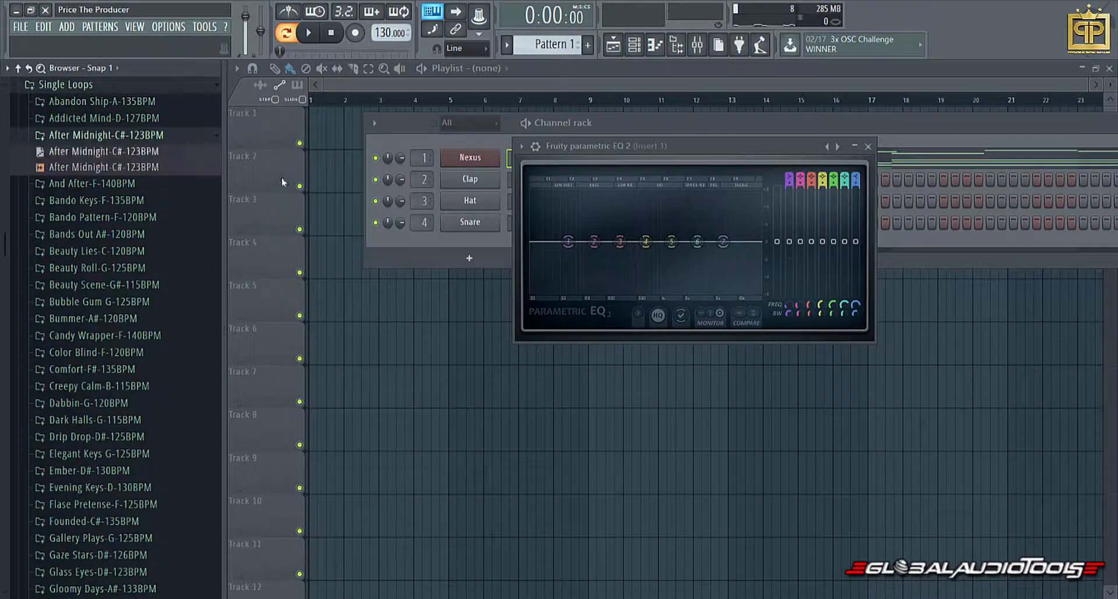
{"action": "left_click_drag", "start_coordinate": [720, 178], "coordinate": [599, 352]}
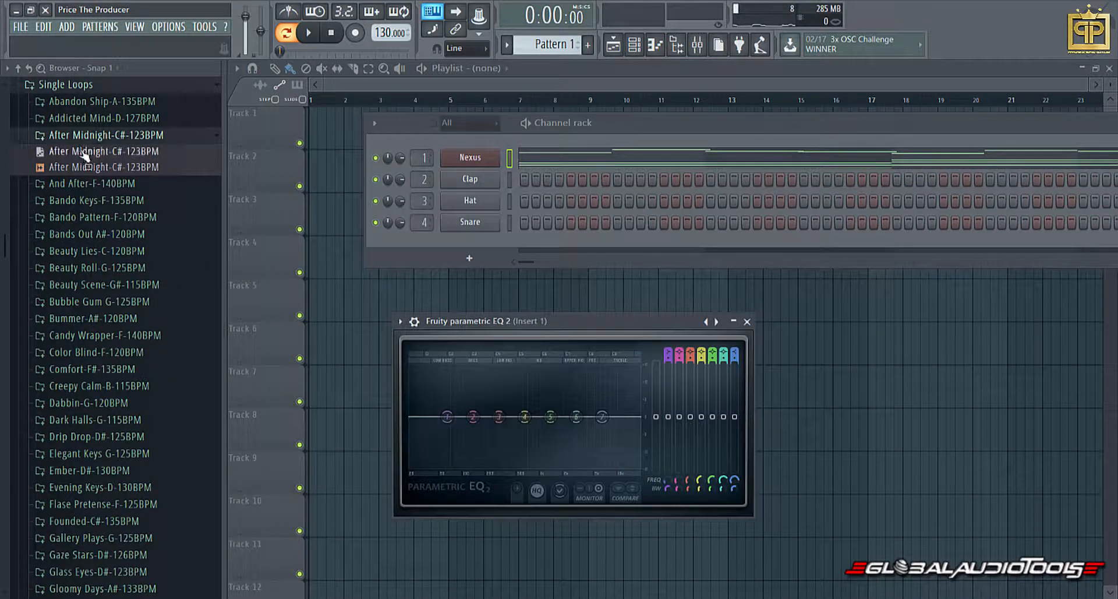
Load the After Midnight-C#-123BPM MIDI file into the Nexus channel and play it through the EQ.
{"action": "left_click_drag", "start_coordinate": [84, 155], "coordinate": [521, 160]}
{"action": "key", "text": "space"}
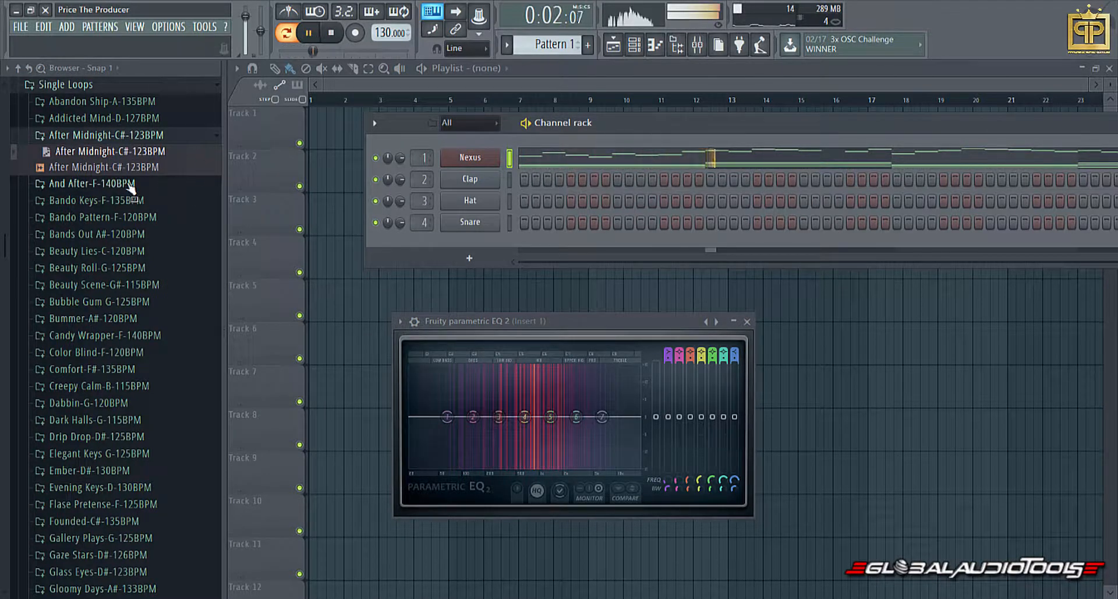
{"action": "left_click", "coordinate": [103, 137]}
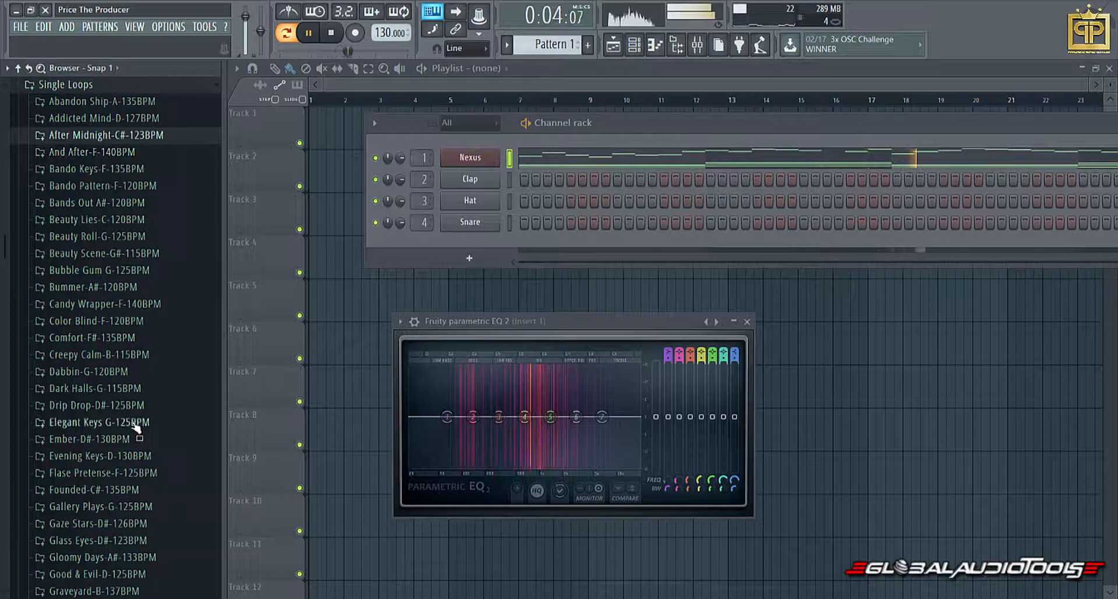
Replace the Nexus melody with the Lonely Nights-G-115BPM MIDI file and collapse its folder.
{"action": "scroll", "coordinate": [139, 428], "scroll_direction": "down", "scroll_amount": 2}
{"action": "scroll", "coordinate": [99, 507], "scroll_direction": "down", "scroll_amount": 2}
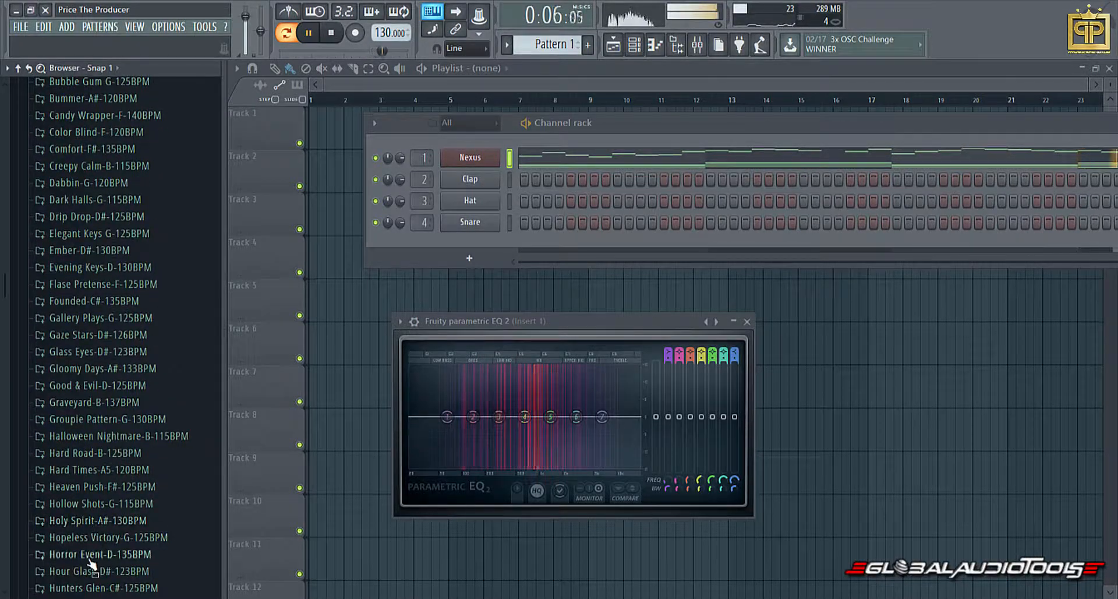
{"action": "scroll", "coordinate": [96, 528], "scroll_direction": "down", "scroll_amount": 2}
{"action": "left_click", "coordinate": [90, 544]}
{"action": "left_click_drag", "start_coordinate": [84, 563], "coordinate": [574, 155]}
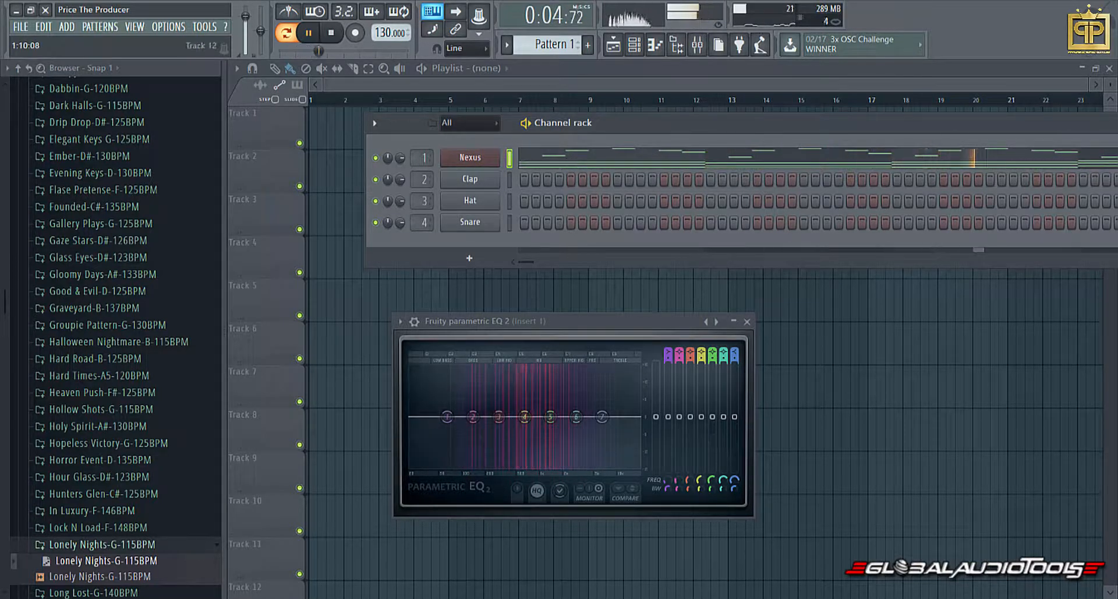
{"action": "left_click", "coordinate": [93, 544]}
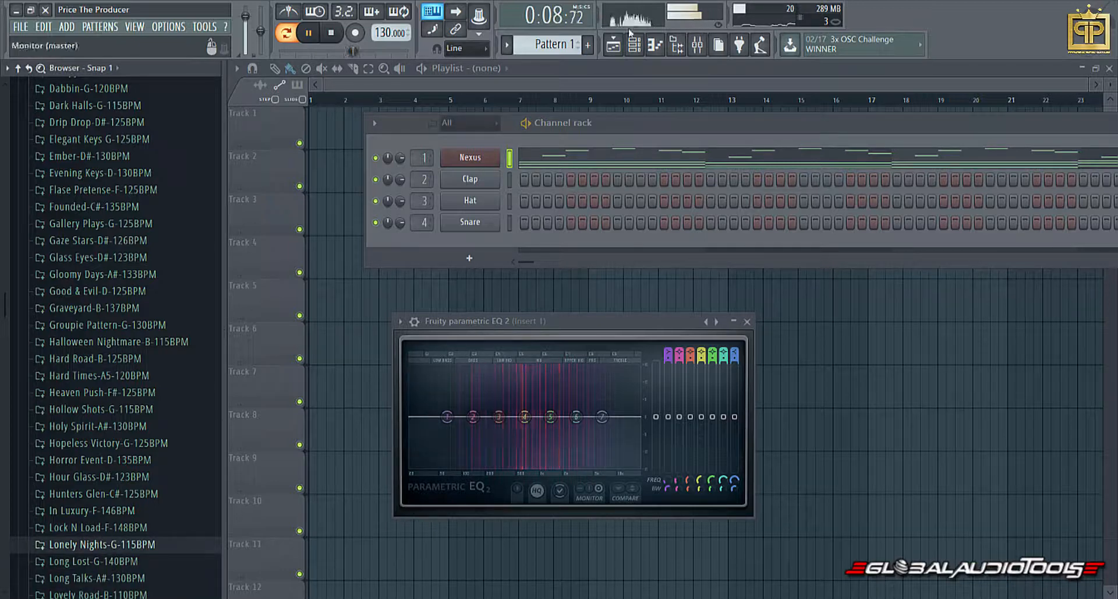
{"action": "left_click", "coordinate": [655, 45]}
{"action": "left_click", "coordinate": [676, 46]}
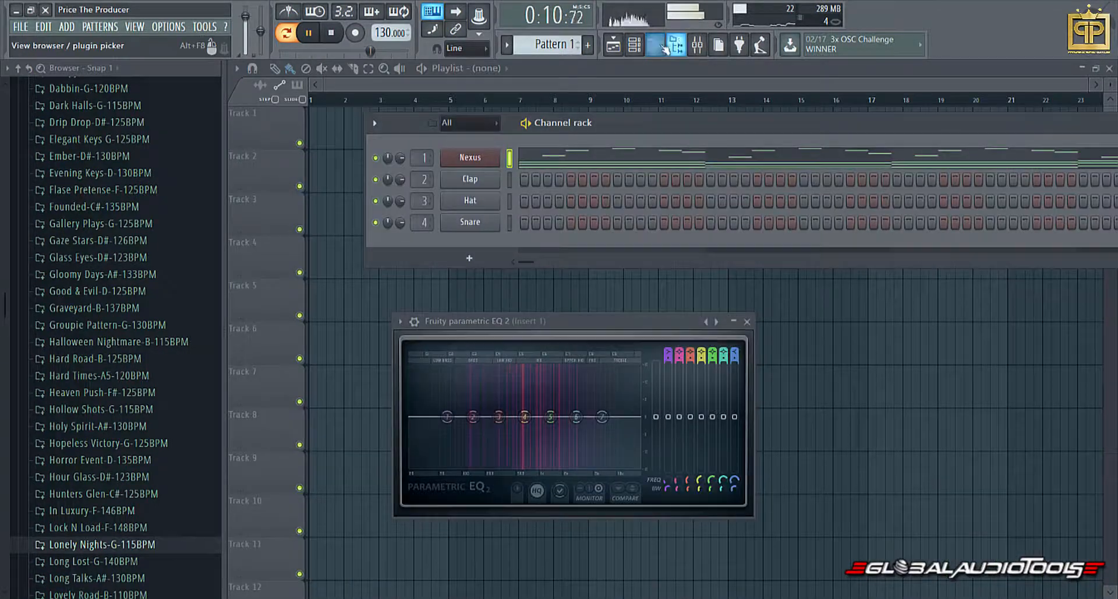
{"action": "left_click", "coordinate": [677, 47]}
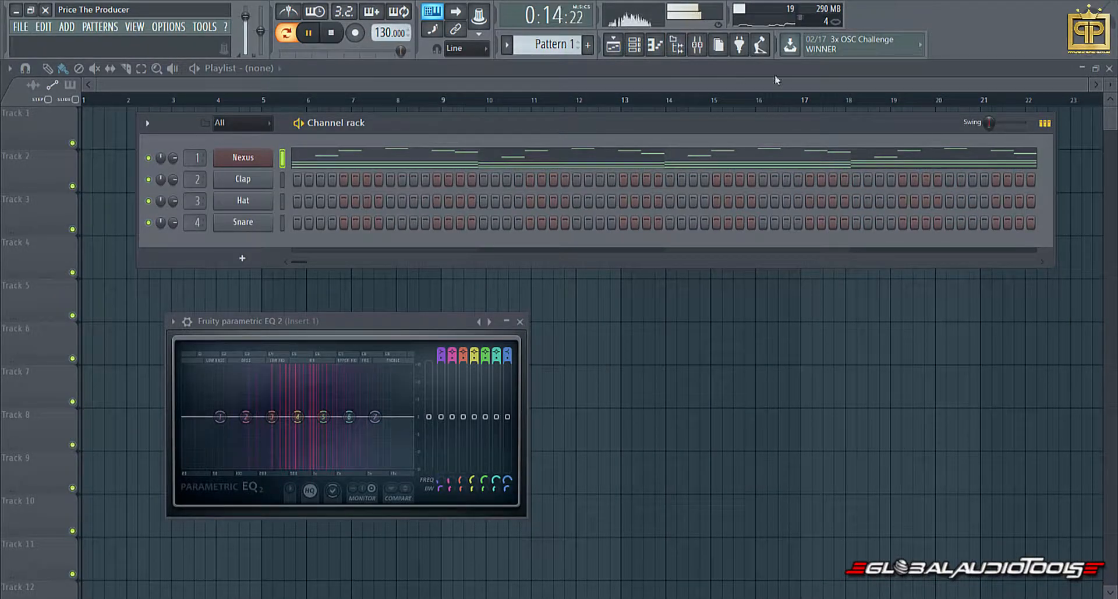
{"action": "left_click", "coordinate": [676, 45]}
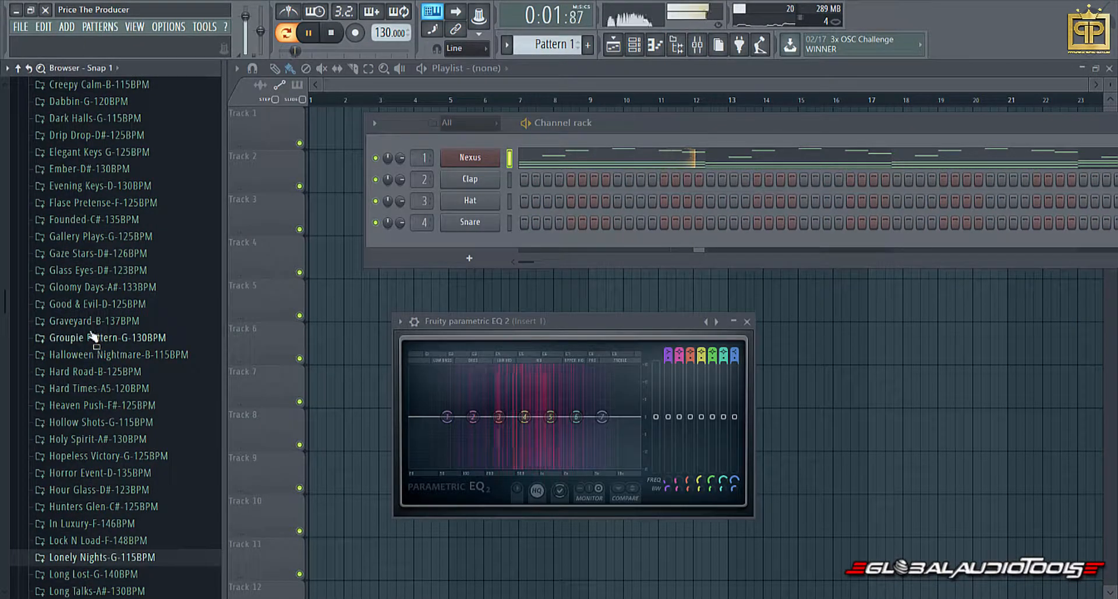
Find the Misery Wake-C-140BPM folder and load its MIDI file into the Nexus channel.
{"action": "scroll", "coordinate": [93, 335], "scroll_direction": "up", "scroll_amount": 1}
{"action": "scroll", "coordinate": [95, 343], "scroll_direction": "down", "scroll_amount": 1}
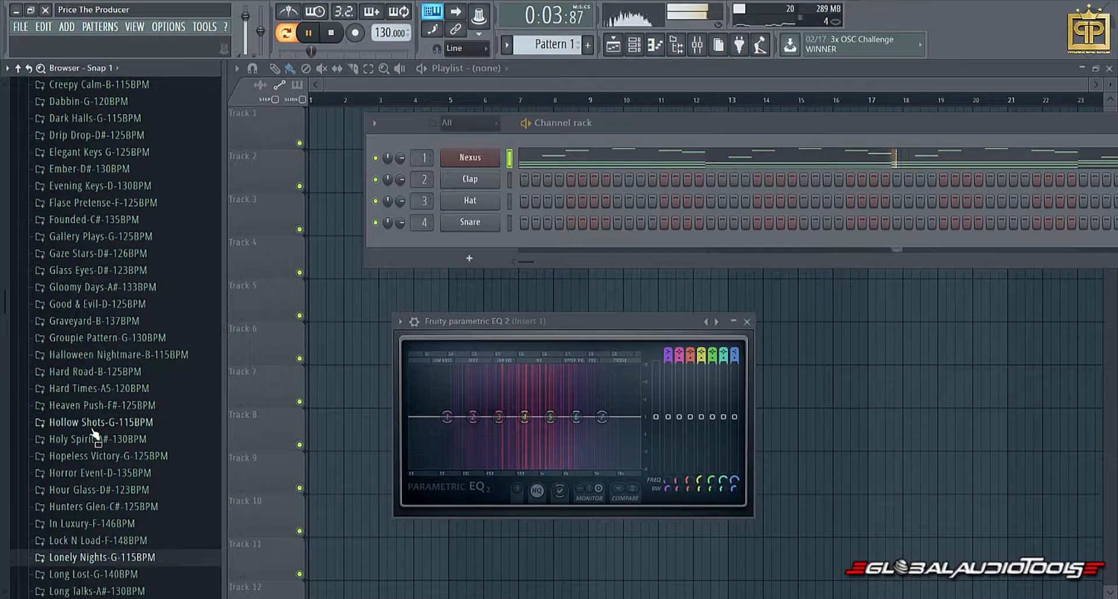
{"action": "scroll", "coordinate": [96, 442], "scroll_direction": "down", "scroll_amount": 4}
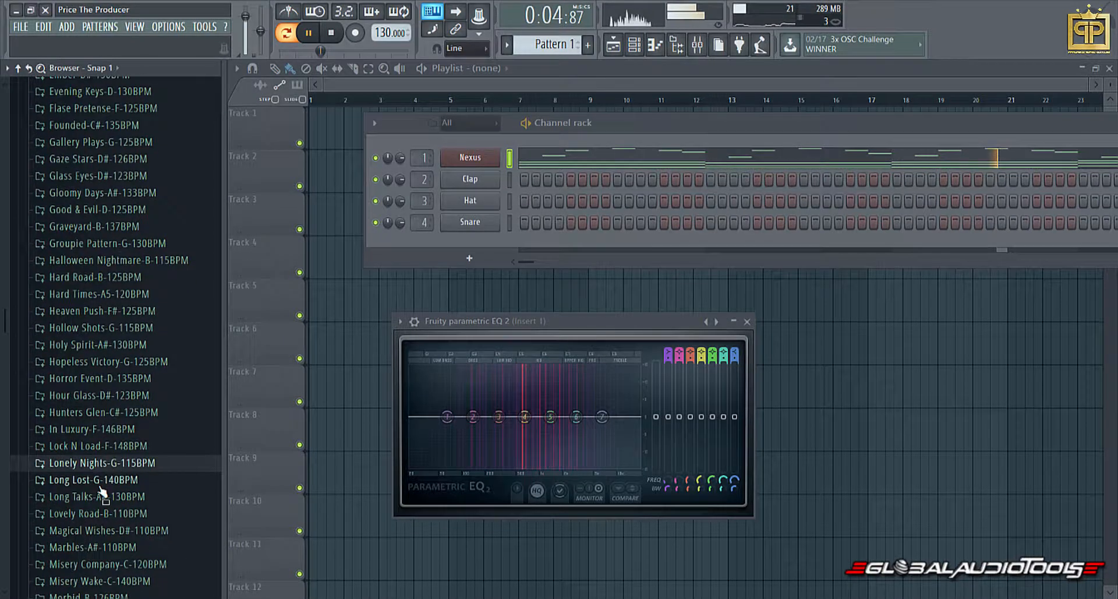
{"action": "left_click", "coordinate": [93, 564]}
{"action": "left_click", "coordinate": [85, 546]}
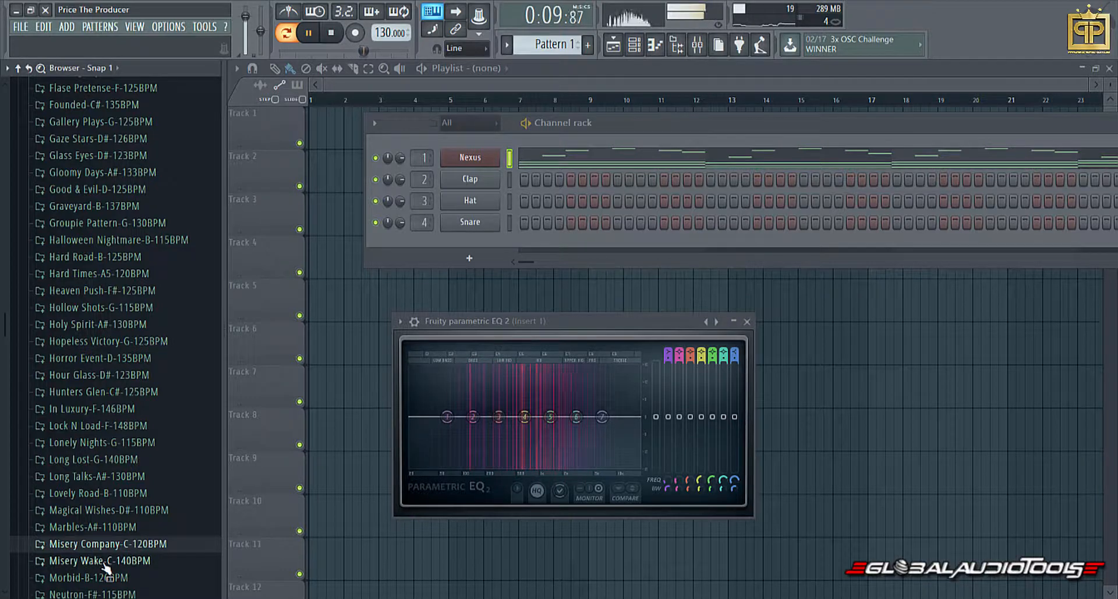
{"action": "left_click", "coordinate": [104, 561]}
{"action": "left_click_drag", "start_coordinate": [96, 577], "coordinate": [580, 161]}
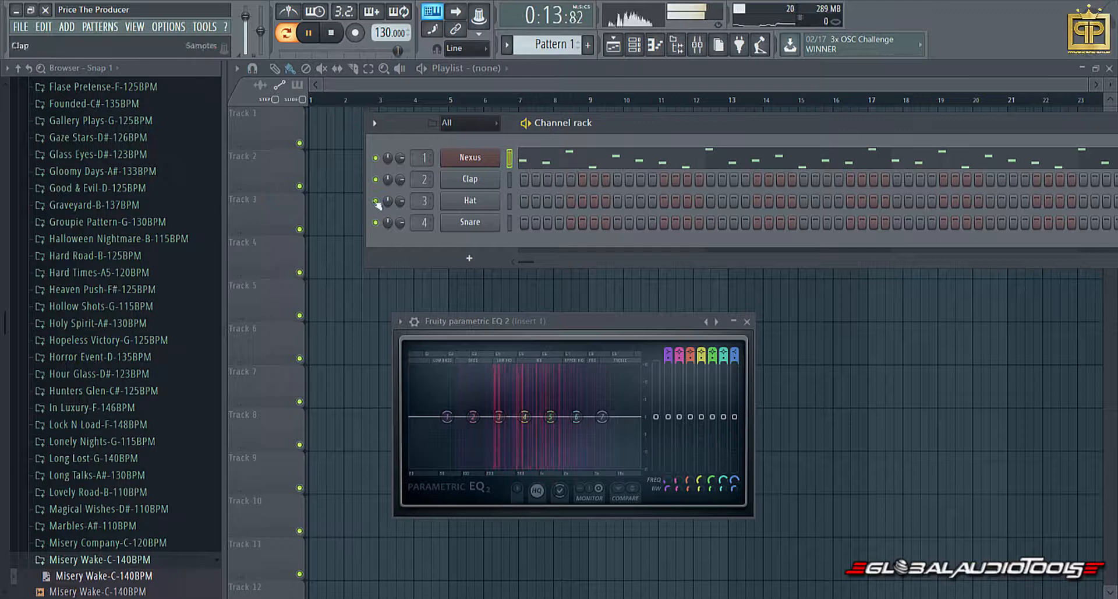
Load the In Luxury-F-146BPM MIDI file into the Nexus channel, collapsing the open loop folders and stopping playback after listening.
{"action": "left_click", "coordinate": [91, 407]}
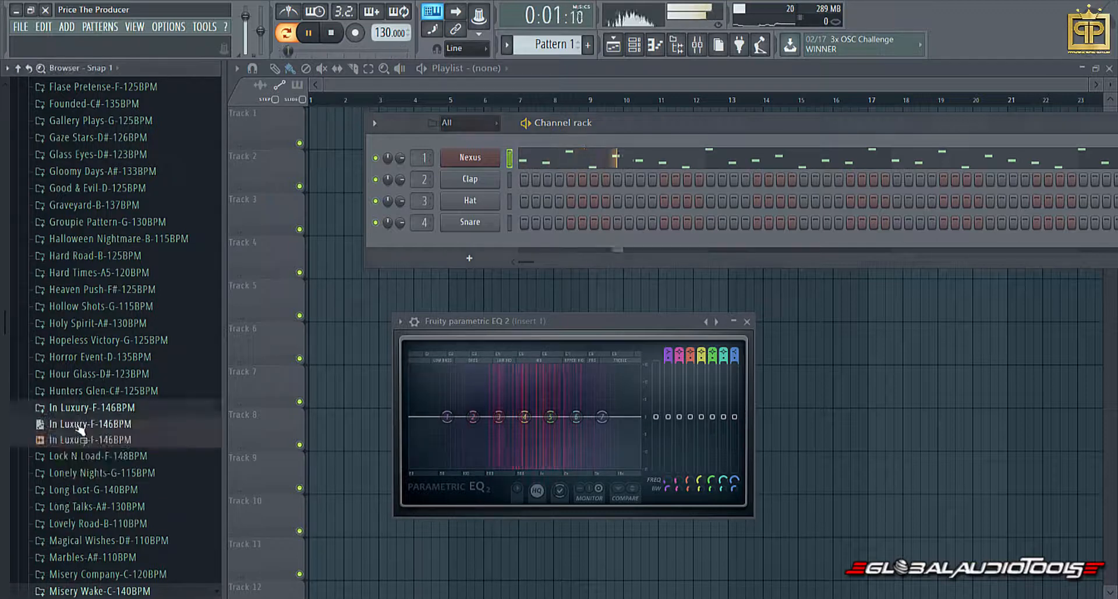
{"action": "left_click_drag", "start_coordinate": [96, 424], "coordinate": [558, 159]}
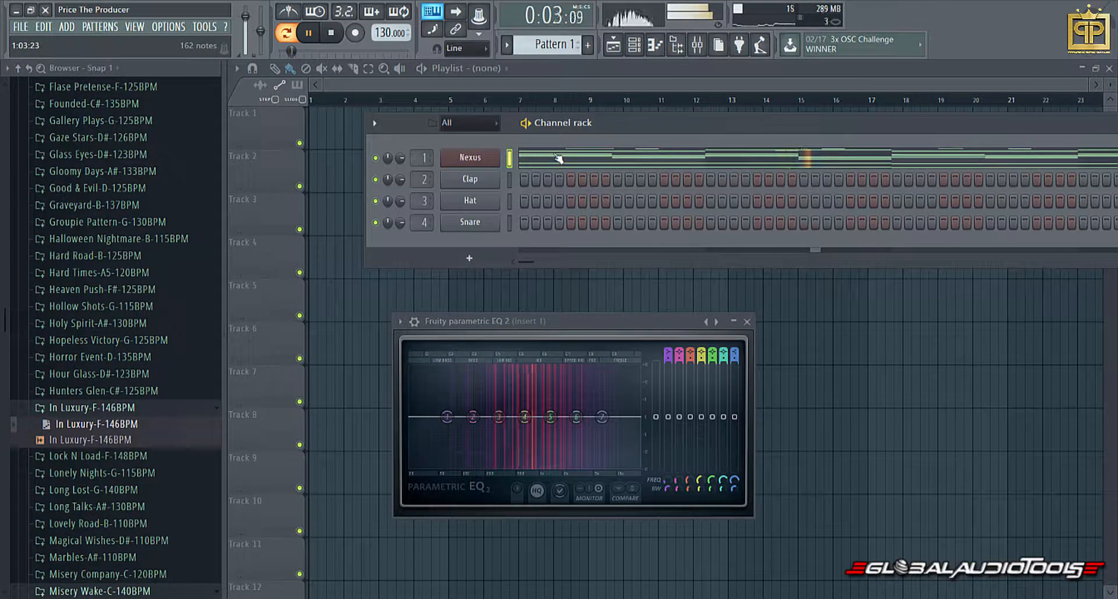
{"action": "left_click", "coordinate": [86, 408]}
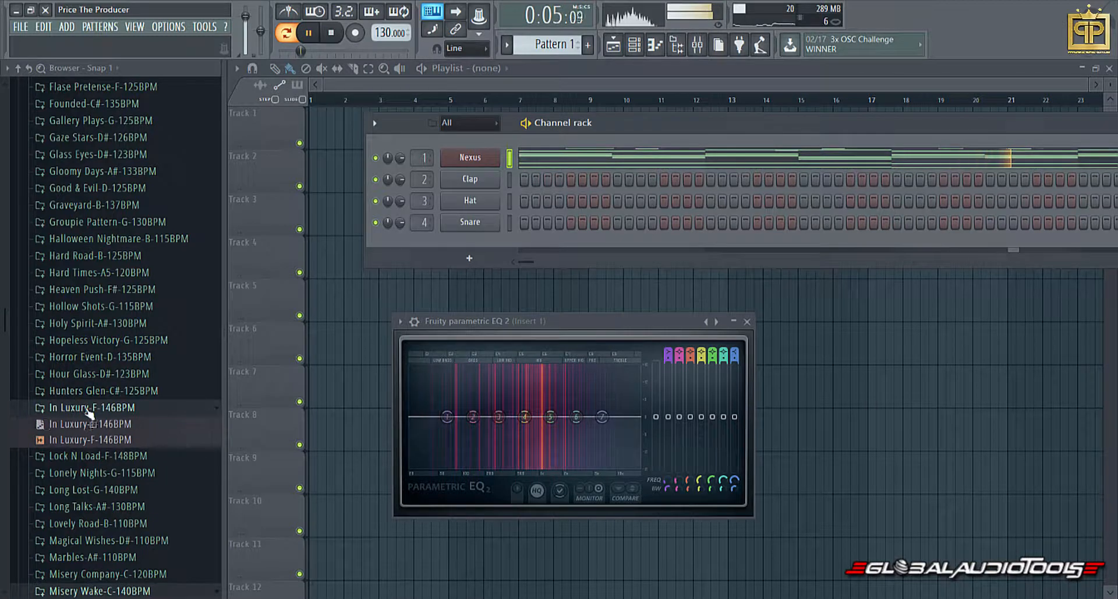
{"action": "left_click", "coordinate": [104, 560]}
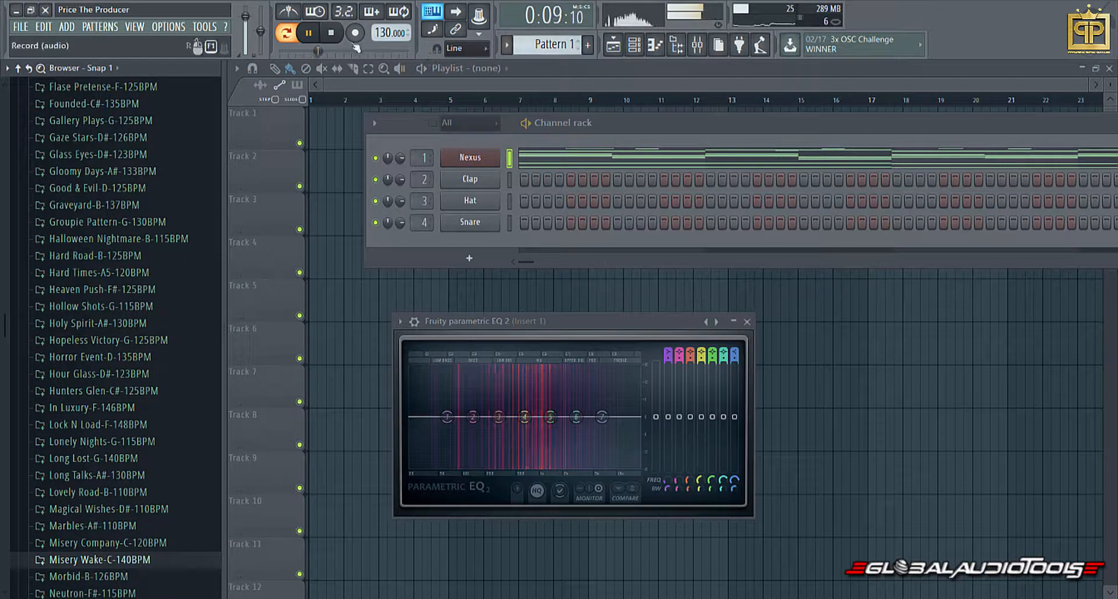
{"action": "key", "text": "space"}
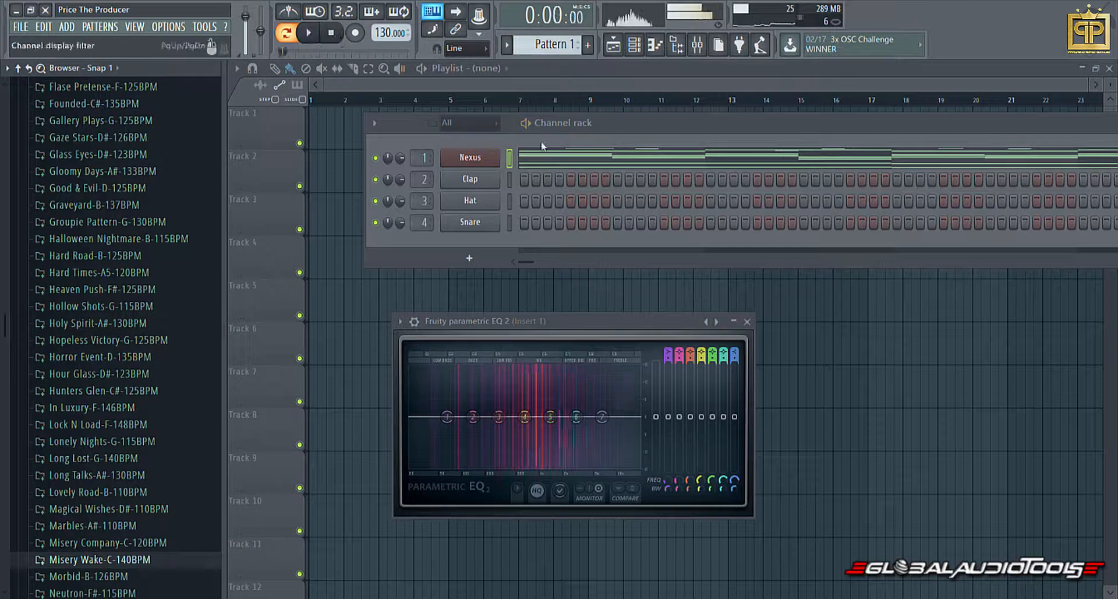
Open the Nexus instrument window to check the selected preset, and close it.
{"action": "left_click", "coordinate": [471, 158]}
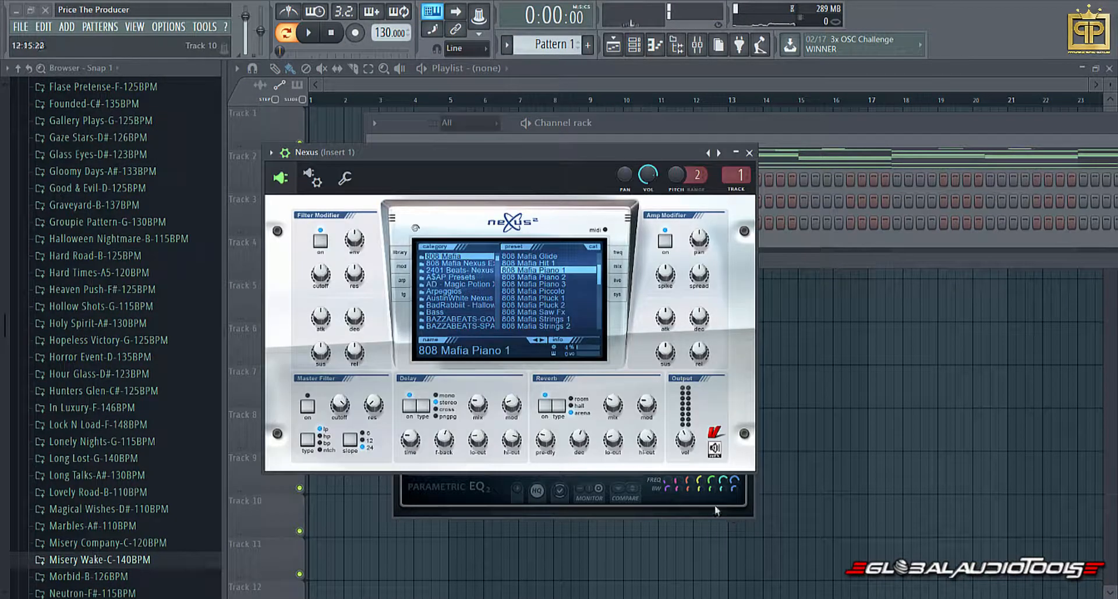
{"action": "left_click", "coordinate": [751, 155]}
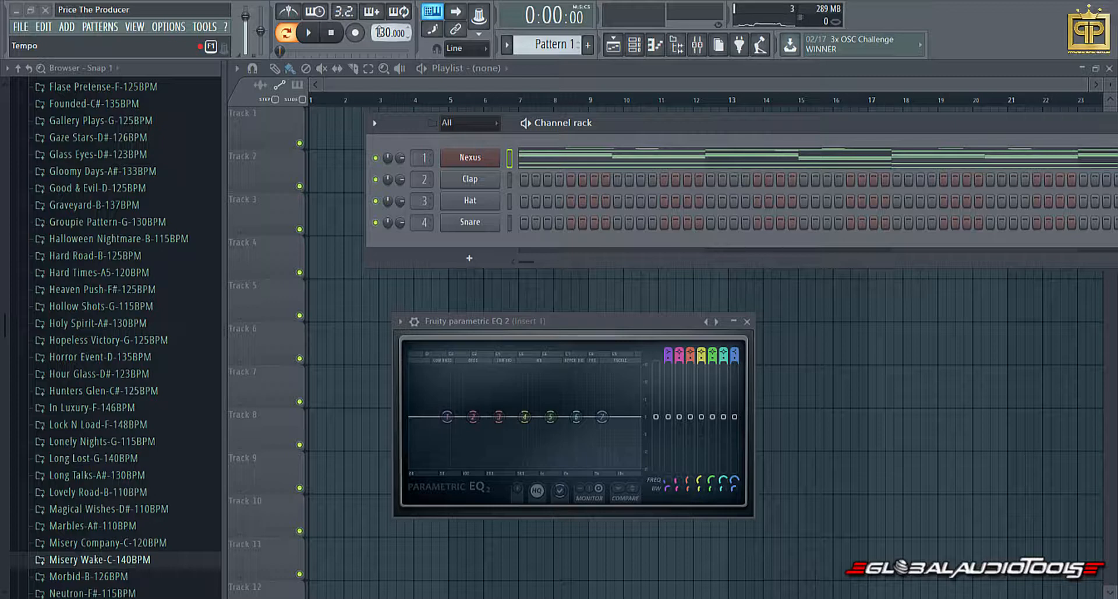
Play the melody through Fruity Parametric EQ 2 while adjusting band 1's slope order, and stop playback.
{"action": "key", "text": "space"}
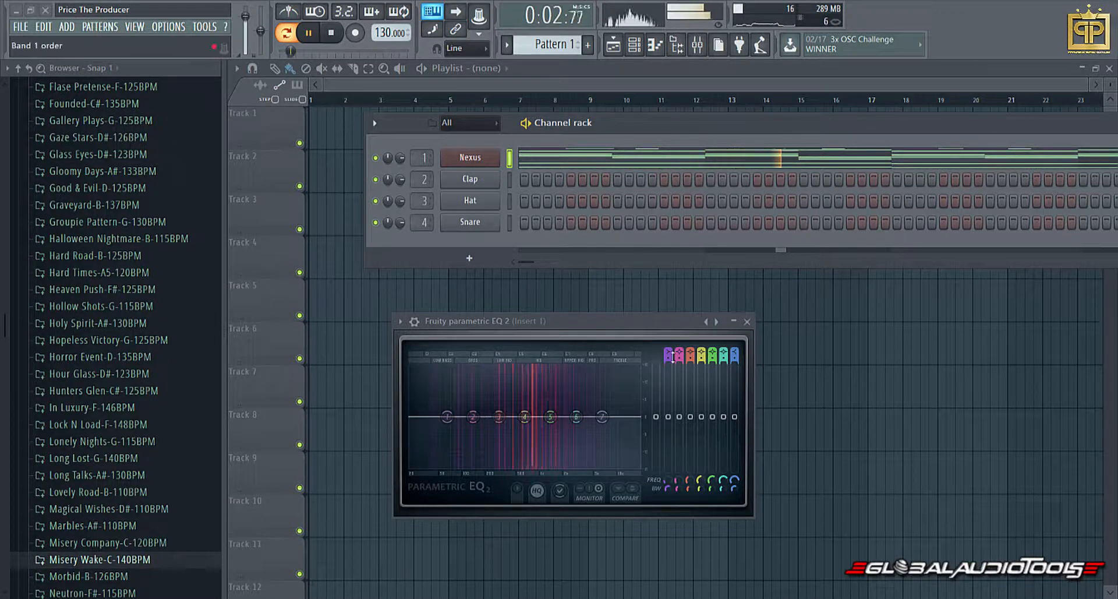
{"action": "left_click_drag", "start_coordinate": [668, 357], "coordinate": [667, 338]}
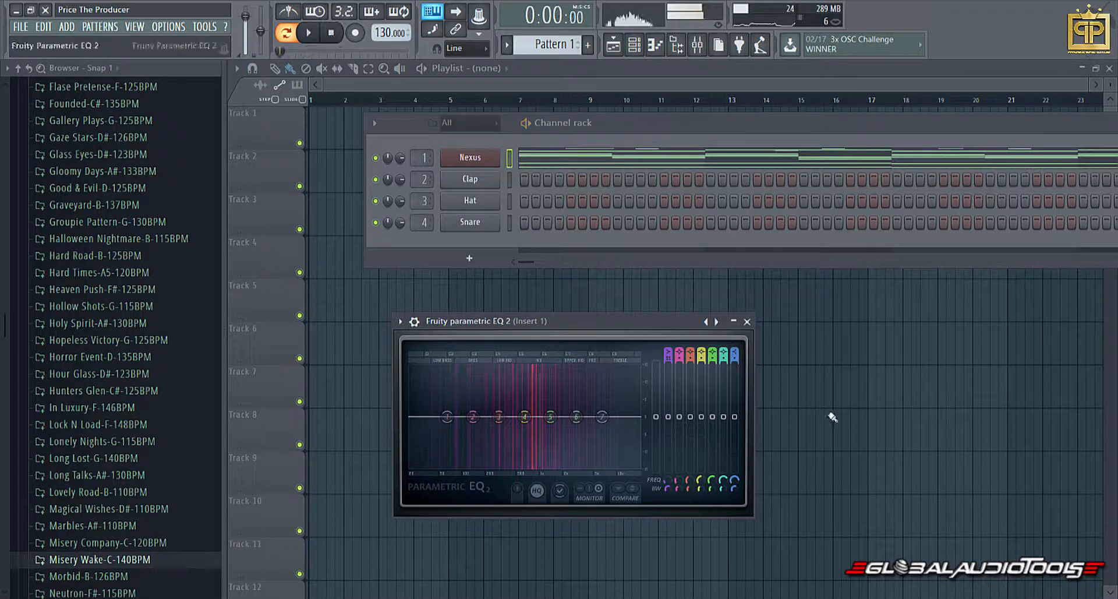
{"action": "key", "text": "space"}
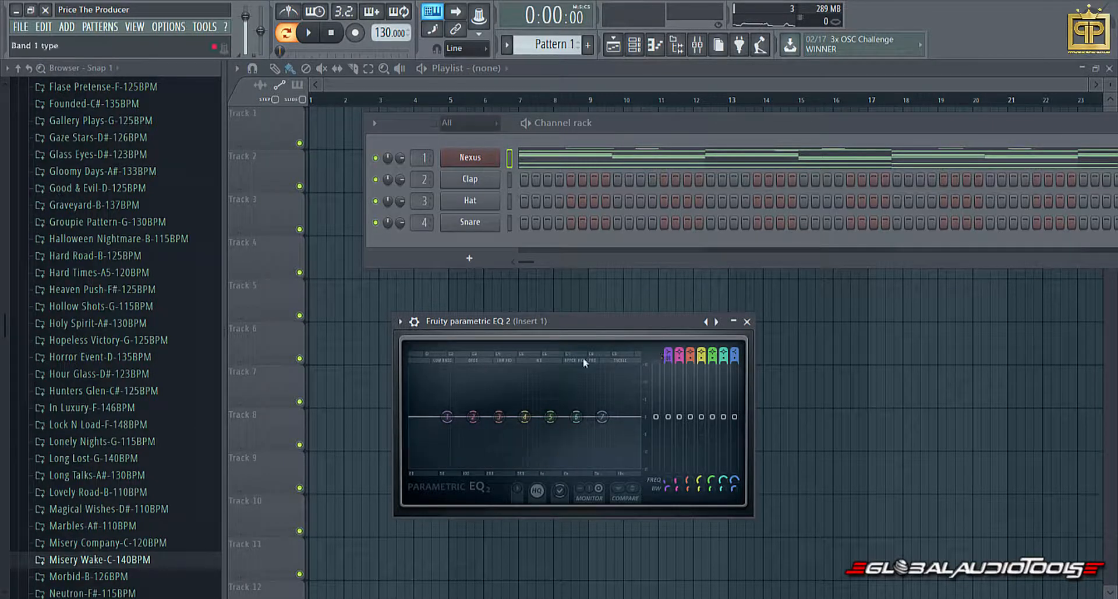
Pull EQ band 1 down to the bottom of the graph and compare its gentle and steep slope orders, ending on a steep slope.
{"action": "left_click_drag", "start_coordinate": [446, 417], "coordinate": [449, 465]}
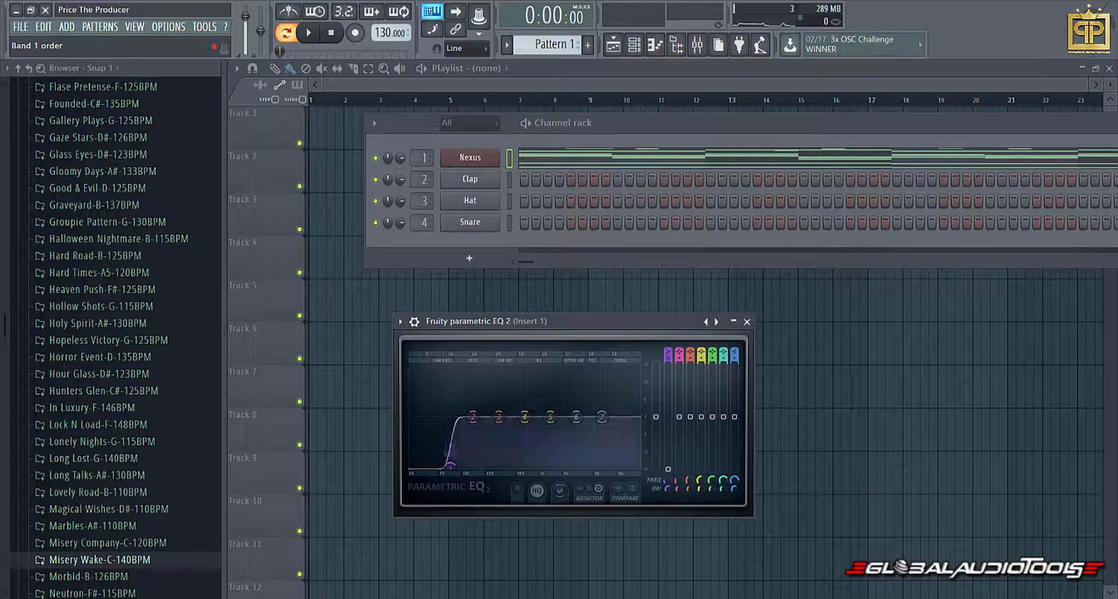
{"action": "scroll", "coordinate": [450, 448], "scroll_direction": "down", "scroll_amount": 2}
{"action": "scroll", "coordinate": [450, 448], "scroll_direction": "down", "scroll_amount": 2}
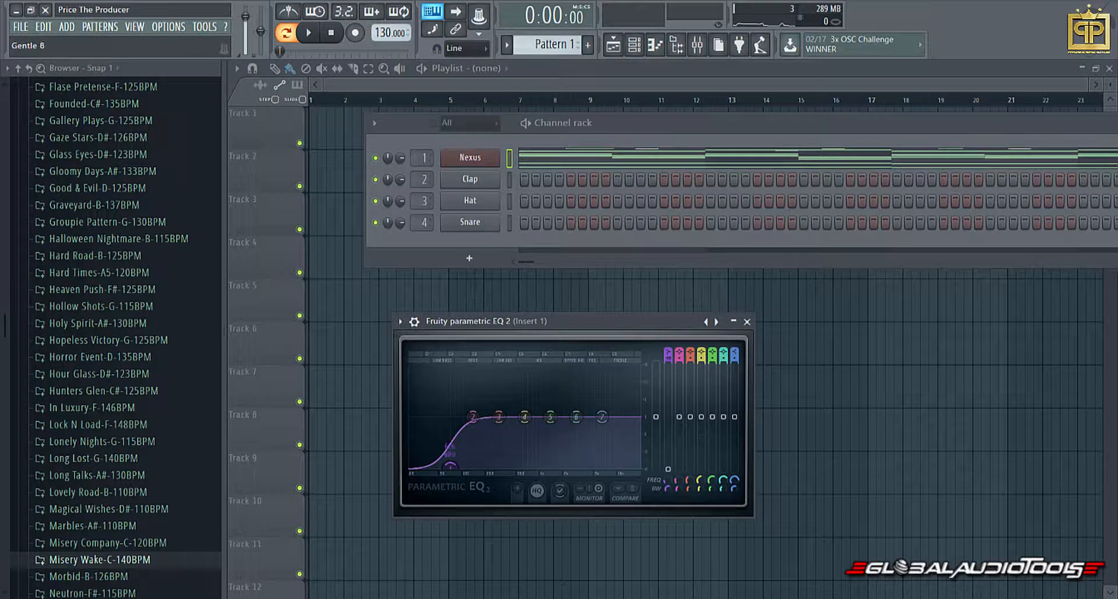
{"action": "scroll", "coordinate": [450, 460], "scroll_direction": "up", "scroll_amount": 4}
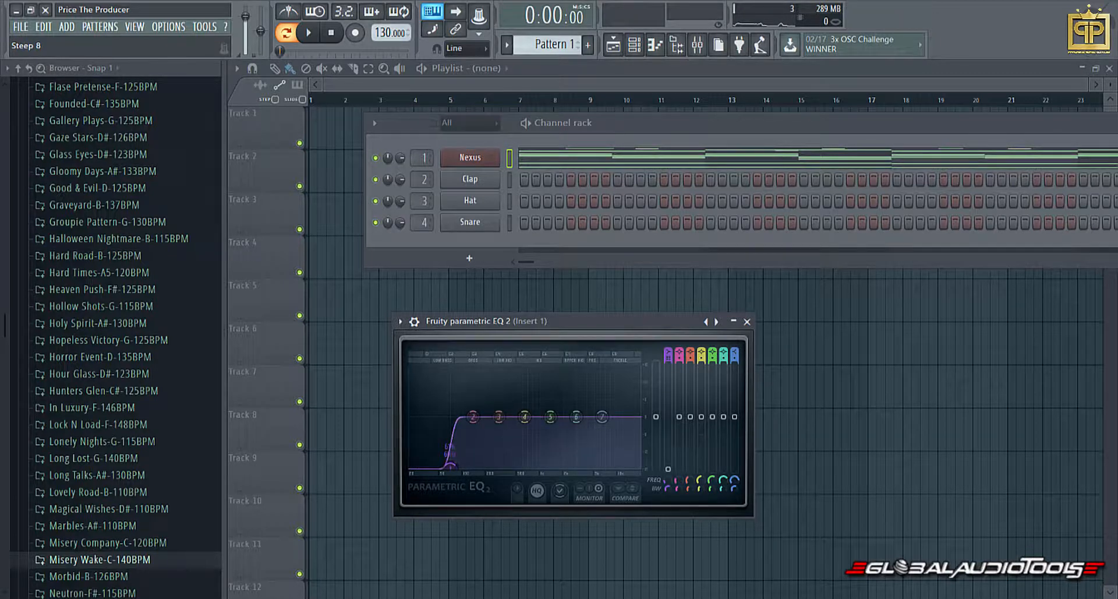
{"action": "scroll", "coordinate": [449, 460], "scroll_direction": "down", "scroll_amount": 4}
{"action": "scroll", "coordinate": [450, 465], "scroll_direction": "up", "scroll_amount": 3}
{"action": "scroll", "coordinate": [450, 465], "scroll_direction": "down", "scroll_amount": 6}
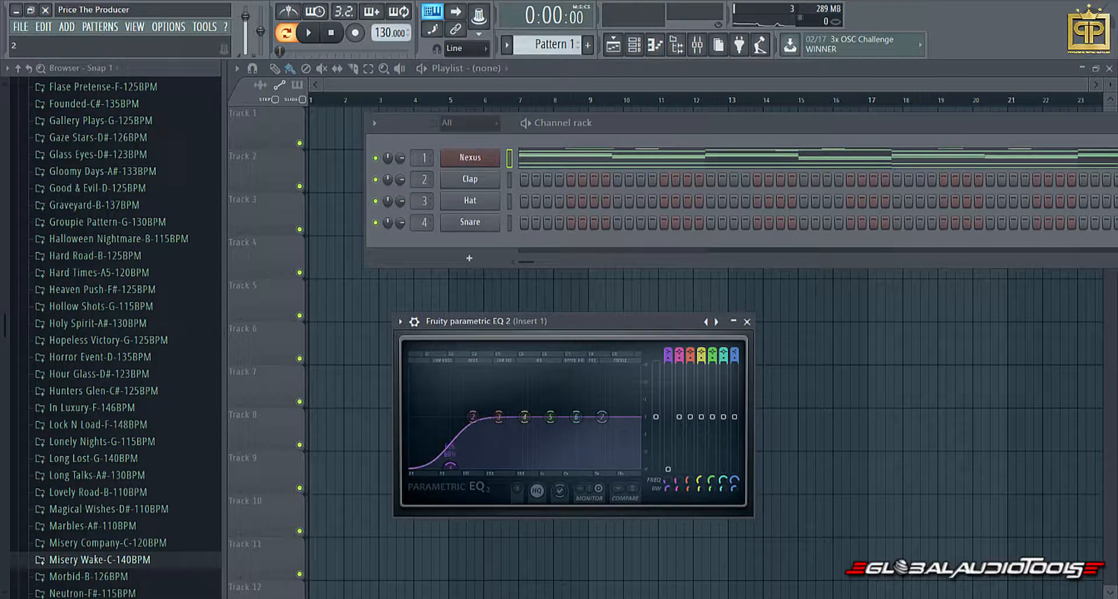
{"action": "scroll", "coordinate": [450, 464], "scroll_direction": "up", "scroll_amount": 6}
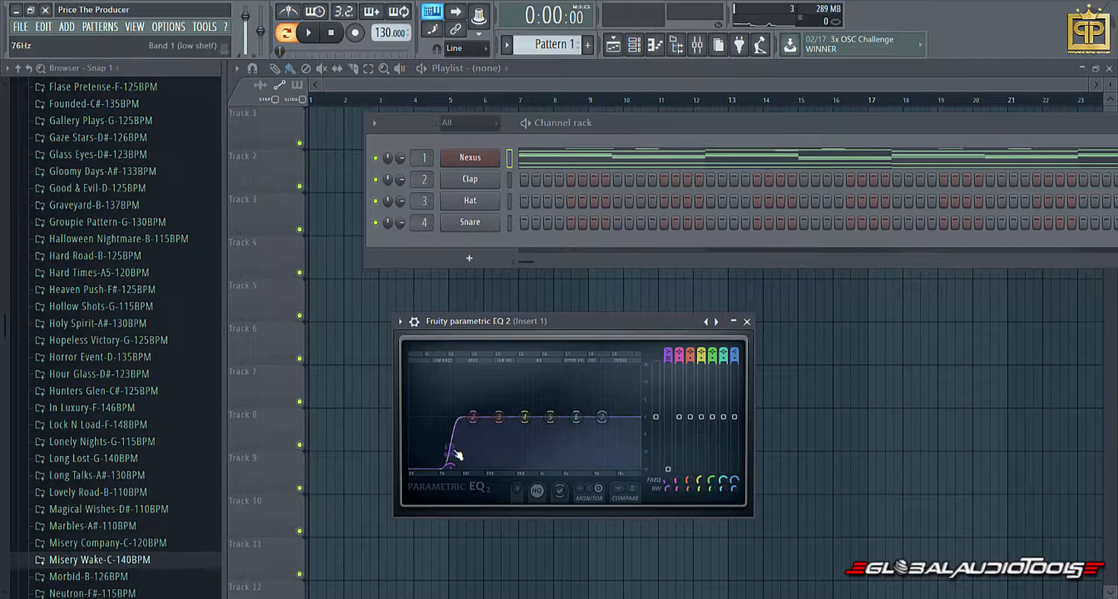
Move band 1 down to 20 Hz, sweep it up to 104 Hz while the melody plays, and stop playback.
{"action": "left_click_drag", "start_coordinate": [449, 466], "coordinate": [410, 466]}
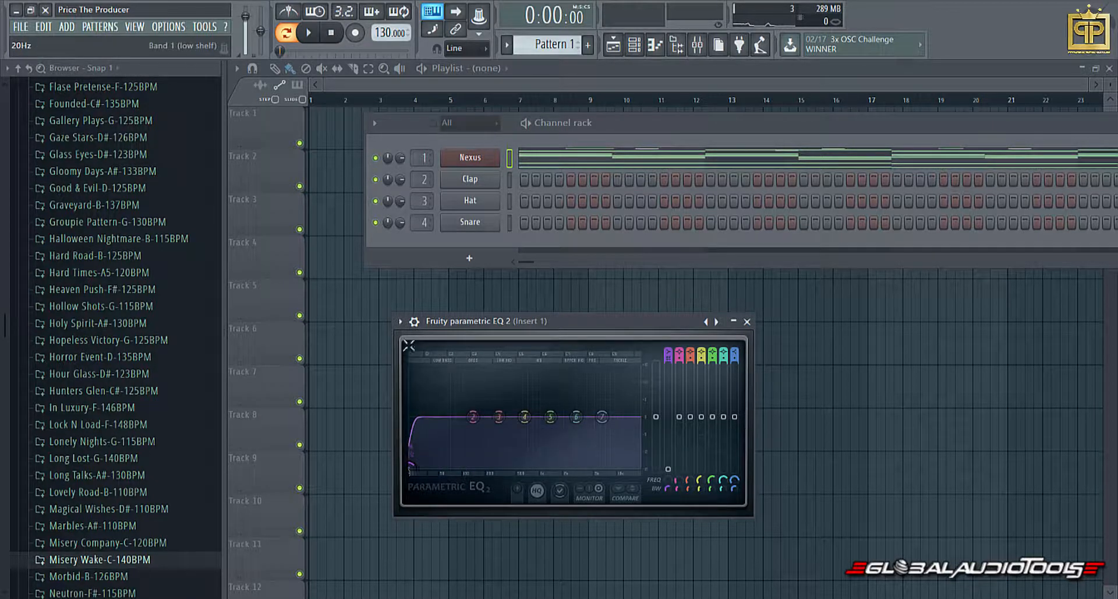
{"action": "key", "text": "space"}
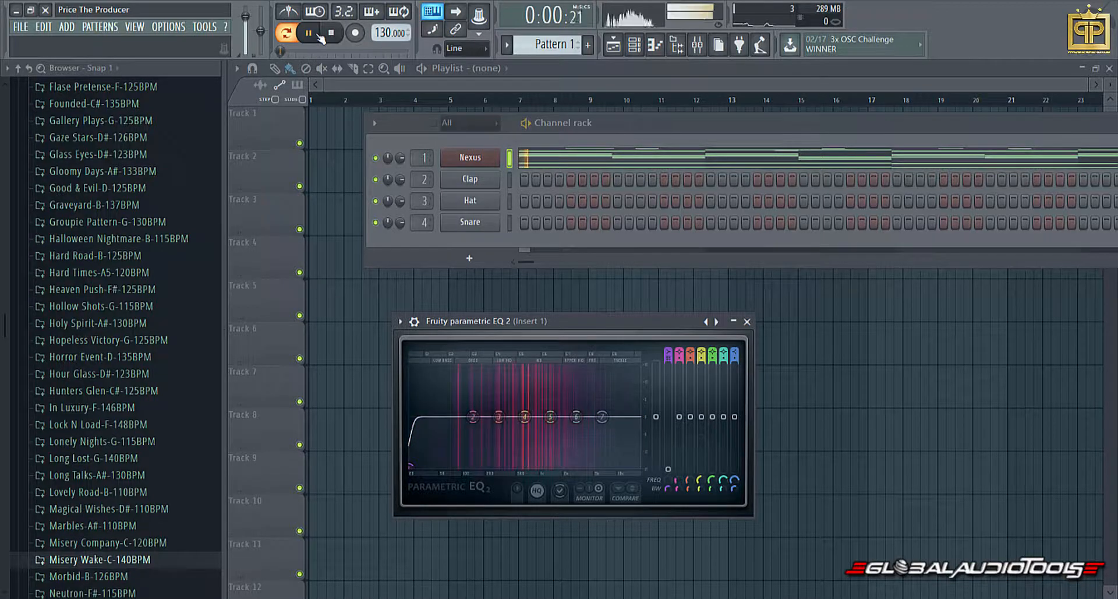
{"action": "left_click_drag", "start_coordinate": [412, 467], "coordinate": [460, 466]}
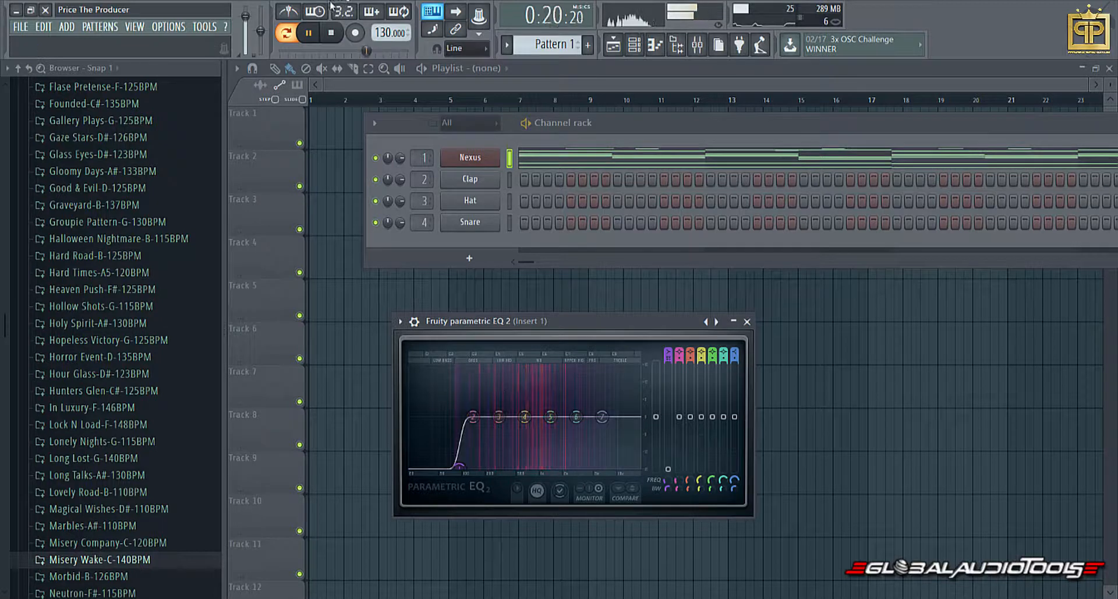
{"action": "left_click", "coordinate": [334, 31]}
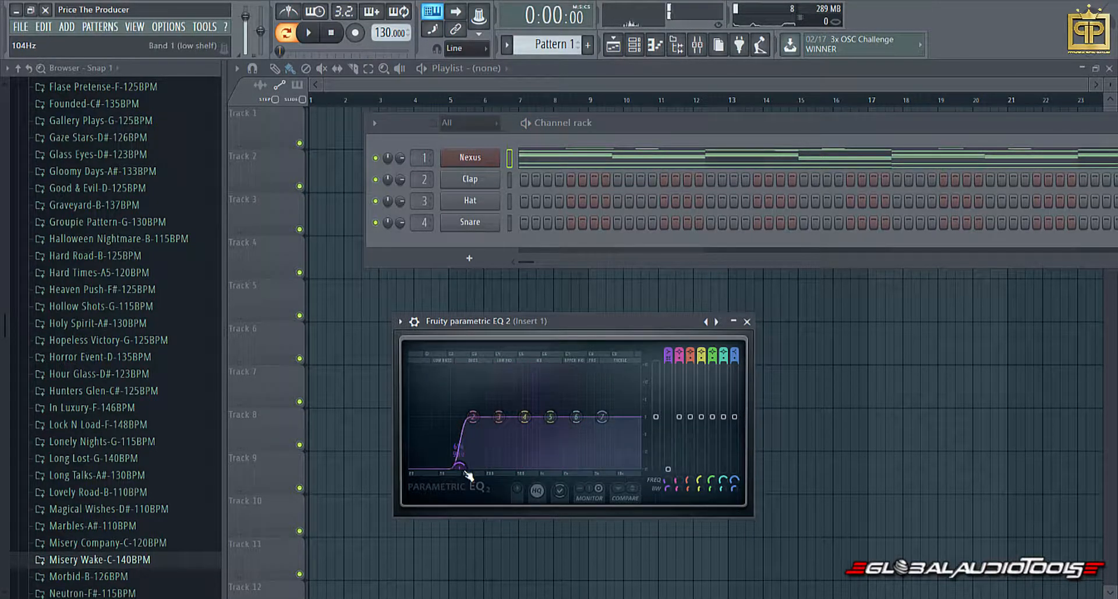
Shift EQ band 1's steep low cut slightly below 104 Hz, play the melody through it twice, and stop playback.
{"action": "left_click_drag", "start_coordinate": [464, 470], "coordinate": [458, 469]}
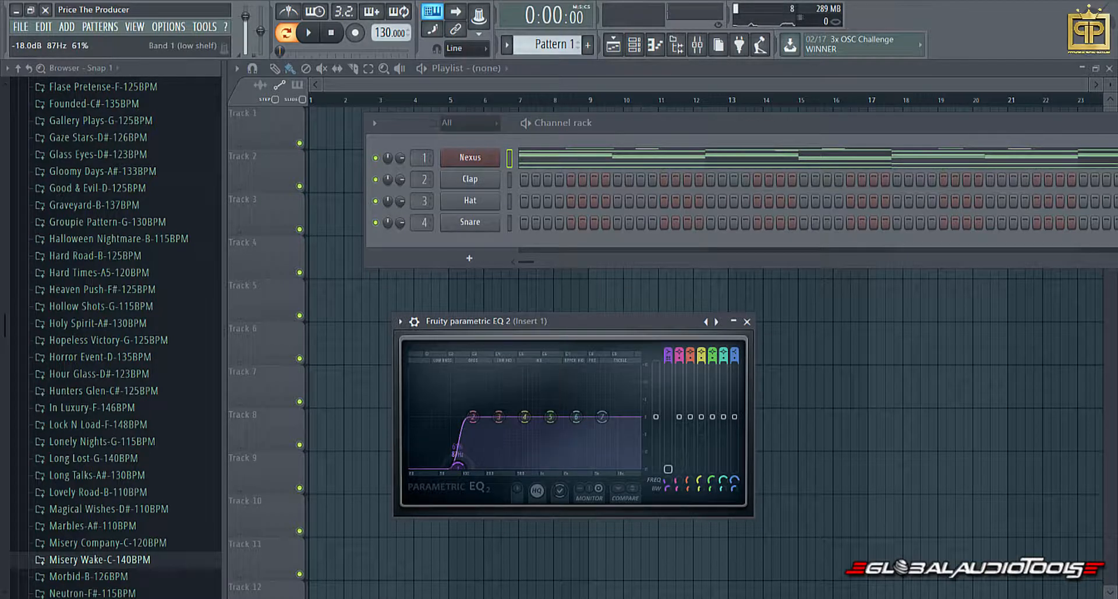
{"action": "left_click", "coordinate": [309, 33]}
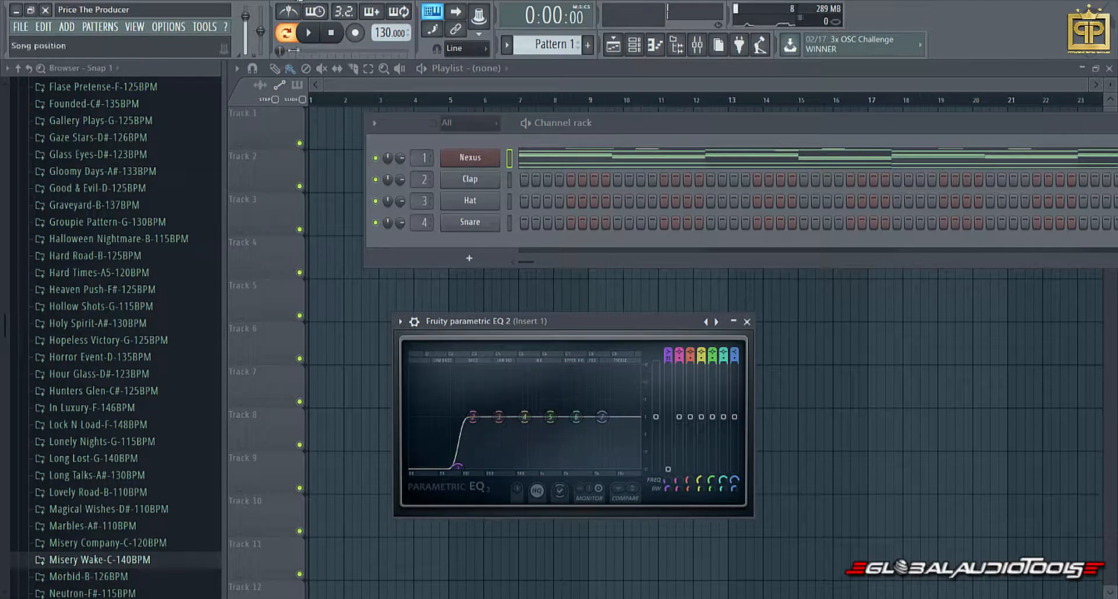
{"action": "key", "text": "space"}
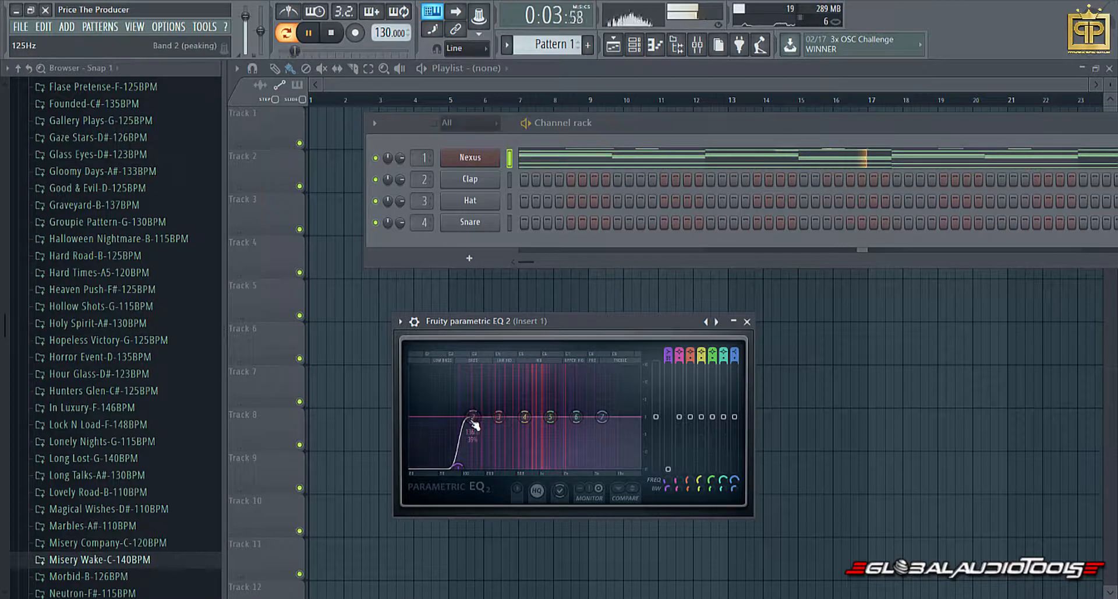
{"action": "key", "text": "space"}
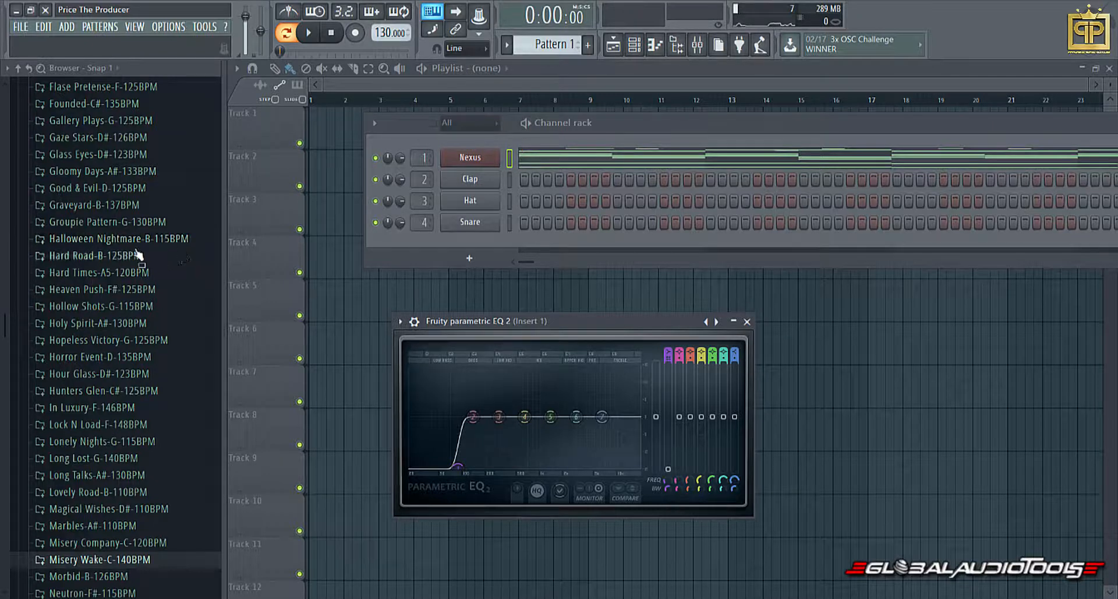
{"action": "left_click", "coordinate": [309, 34]}
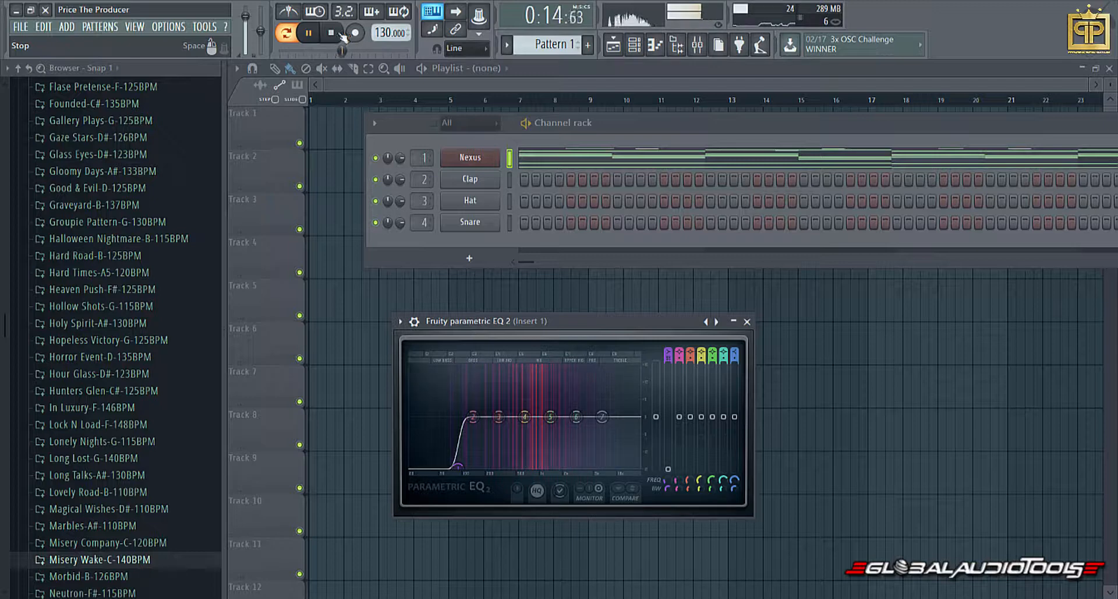
{"action": "left_click", "coordinate": [345, 35]}
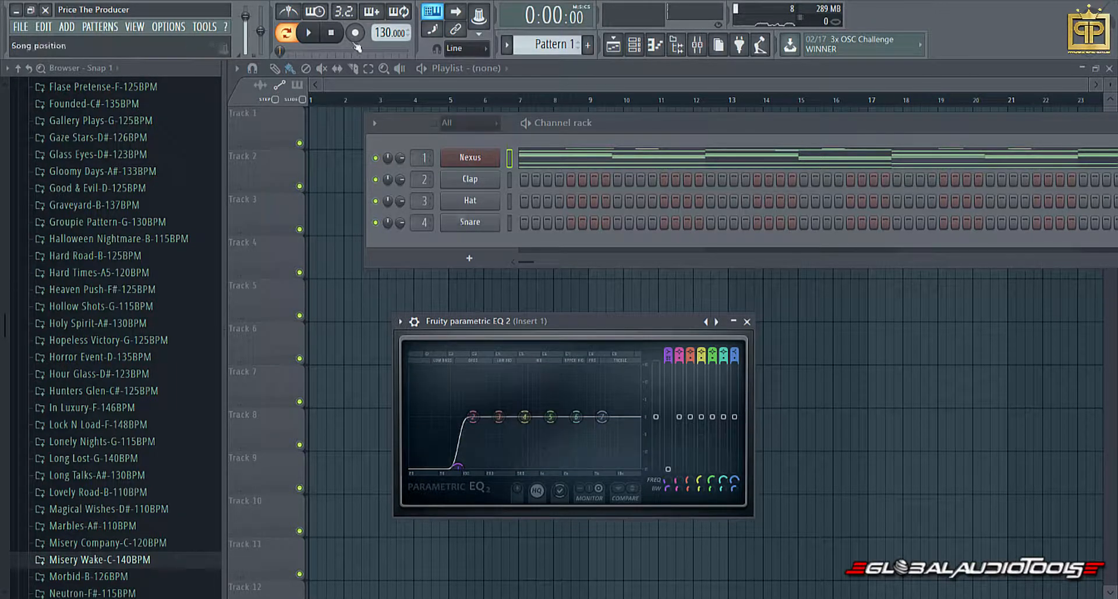
Raise EQ band 5 into a narrow boost around 1 kHz with 0% width, and play the melody through it.
{"action": "left_click", "coordinate": [310, 33]}
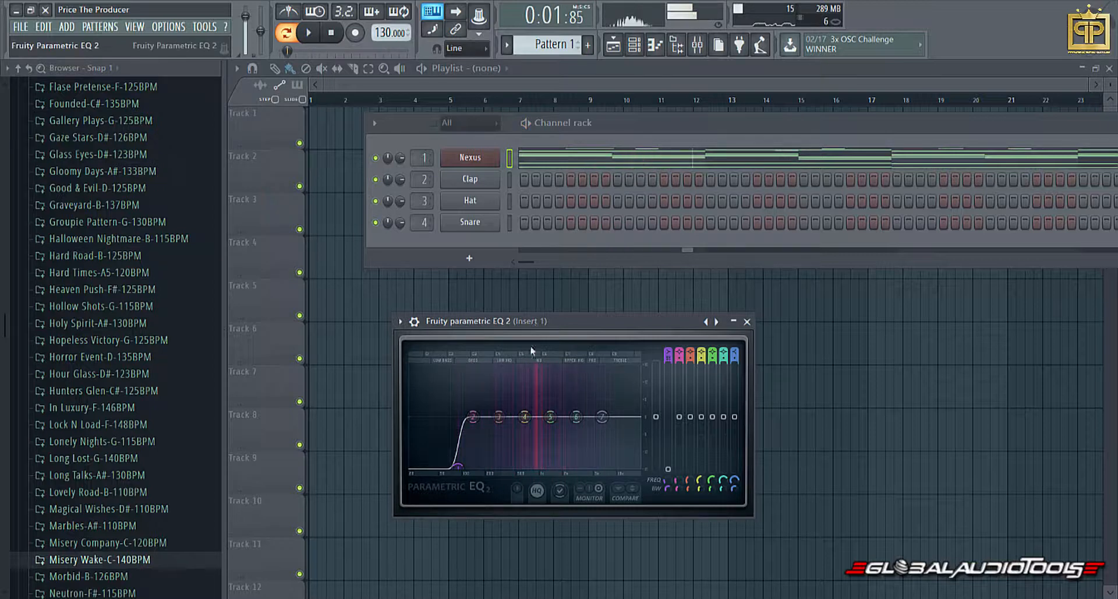
{"action": "left_click_drag", "start_coordinate": [551, 417], "coordinate": [543, 404]}
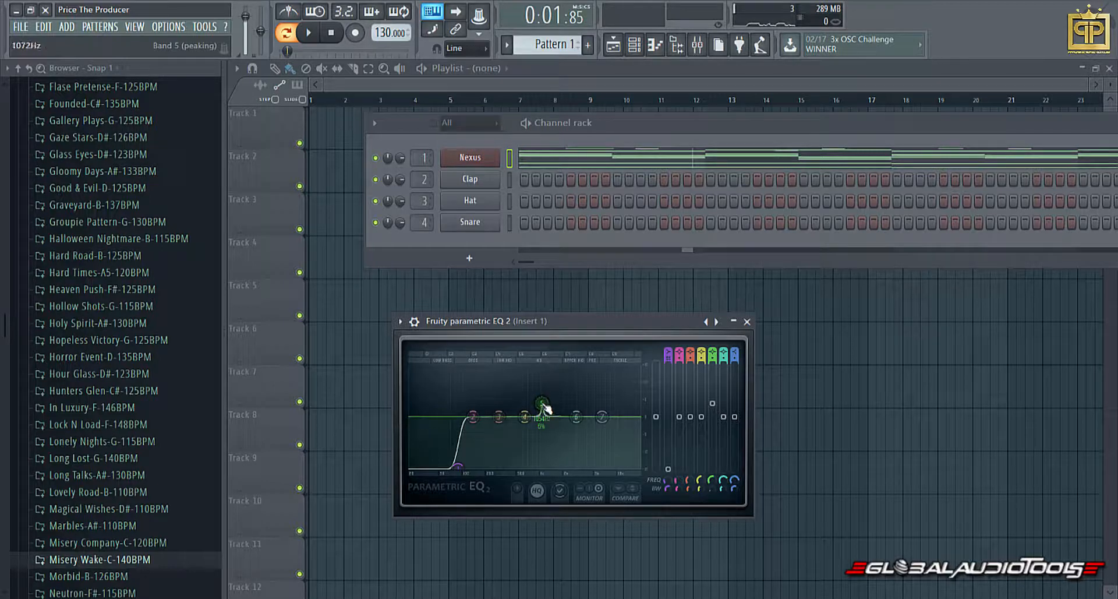
{"action": "left_click", "coordinate": [307, 34]}
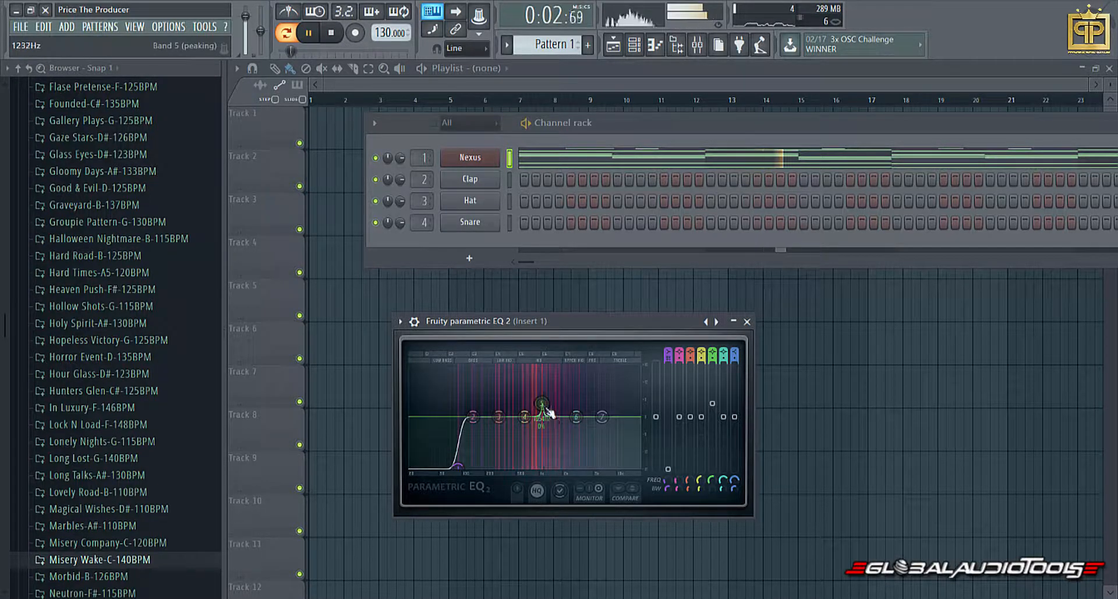
Pull band 5 down to about -10.9 dB at 1083 Hz, ease the cut shallower and slightly lower in frequency during playback, and stop playback.
{"action": "left_click_drag", "start_coordinate": [542, 404], "coordinate": [541, 449]}
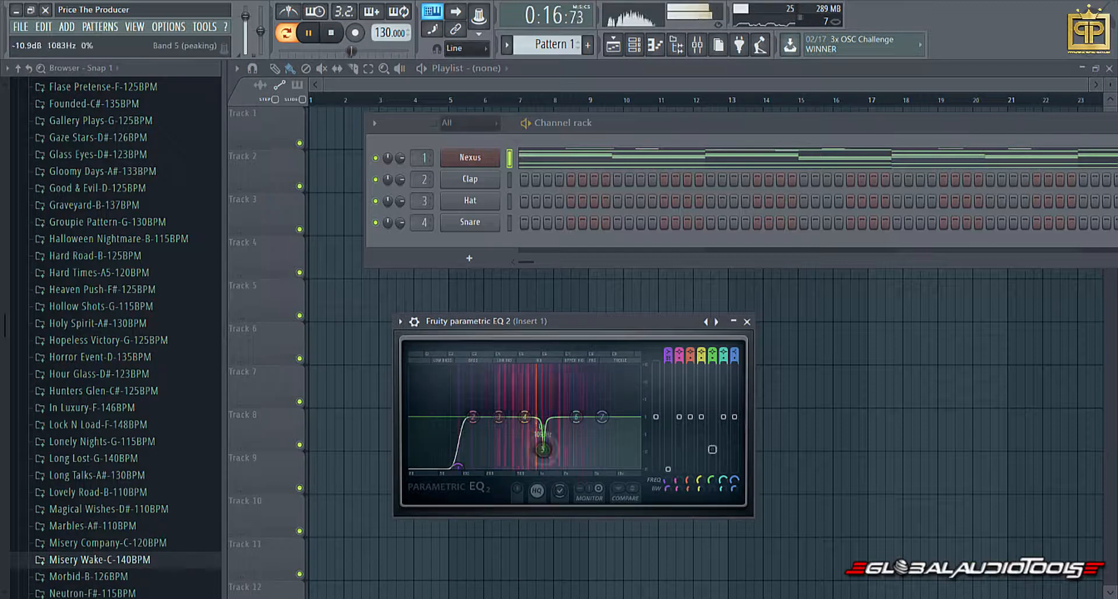
{"action": "left_click_drag", "start_coordinate": [542, 449], "coordinate": [541, 443]}
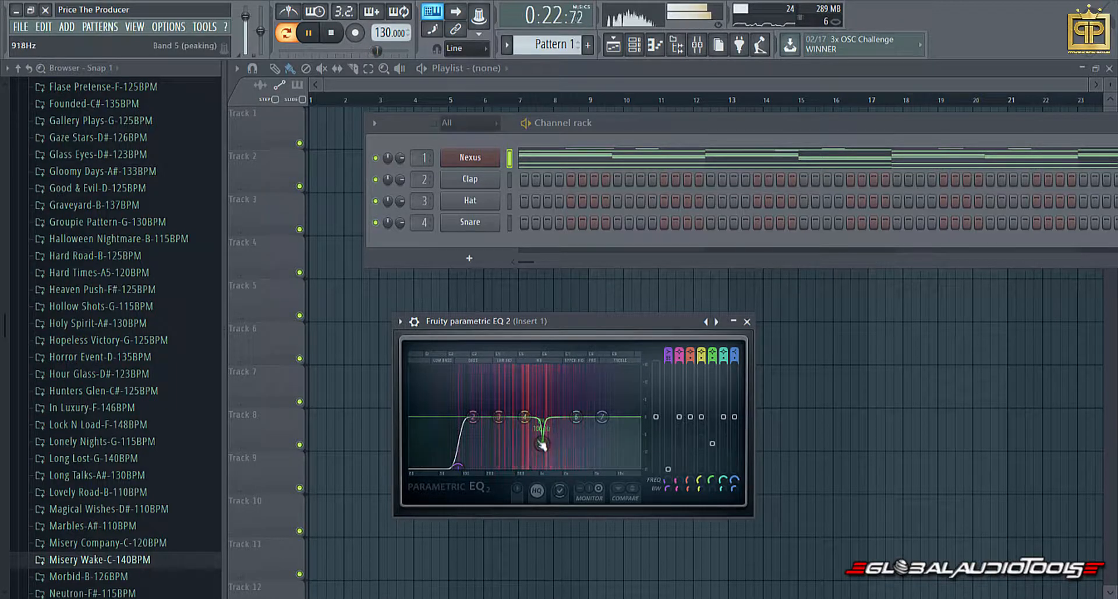
{"action": "left_click_drag", "start_coordinate": [542, 443], "coordinate": [539, 441]}
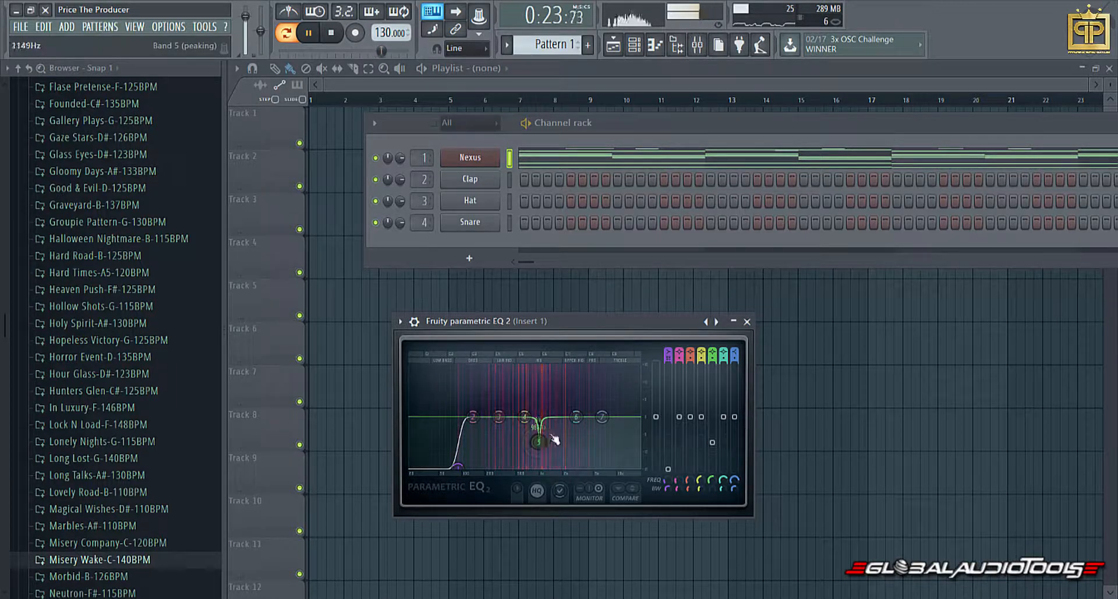
{"action": "left_click", "coordinate": [331, 33]}
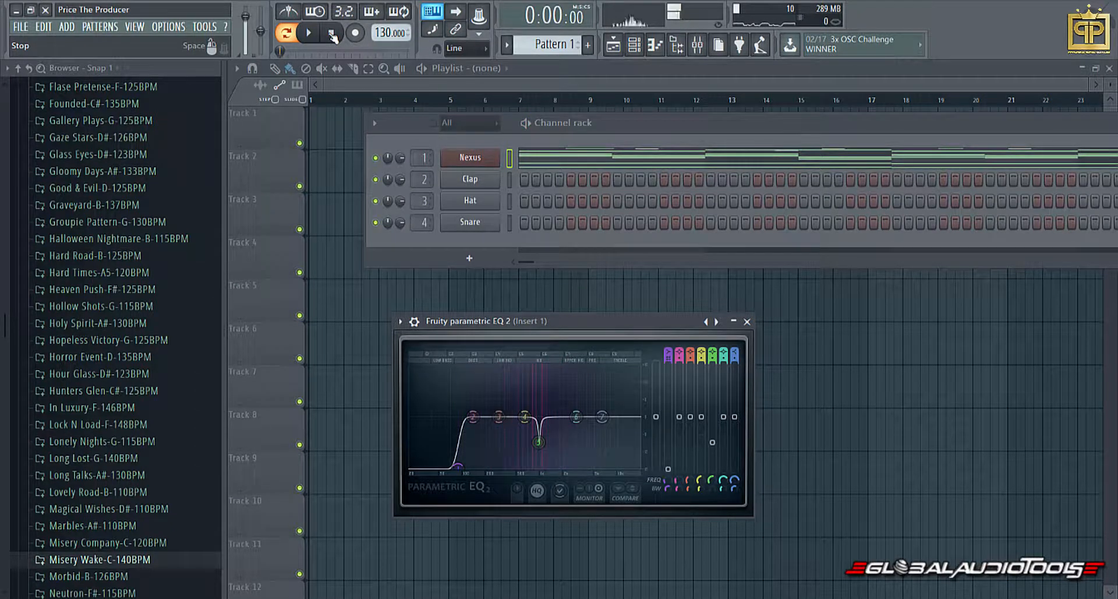